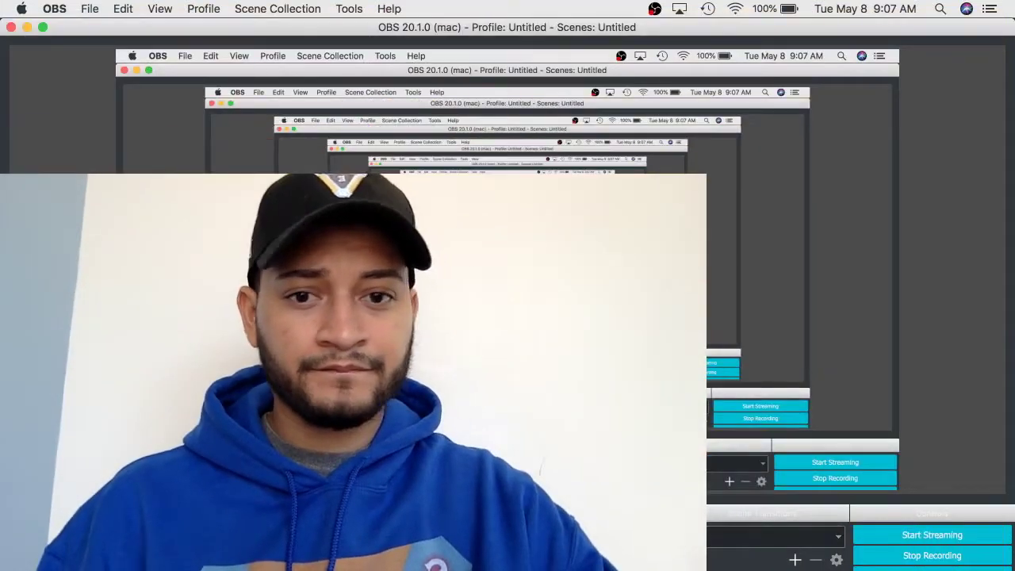
Shrink the webcam capture to a small inset in the lower-left corner of the recording canvas.
drag(658, 488, 310, 420)
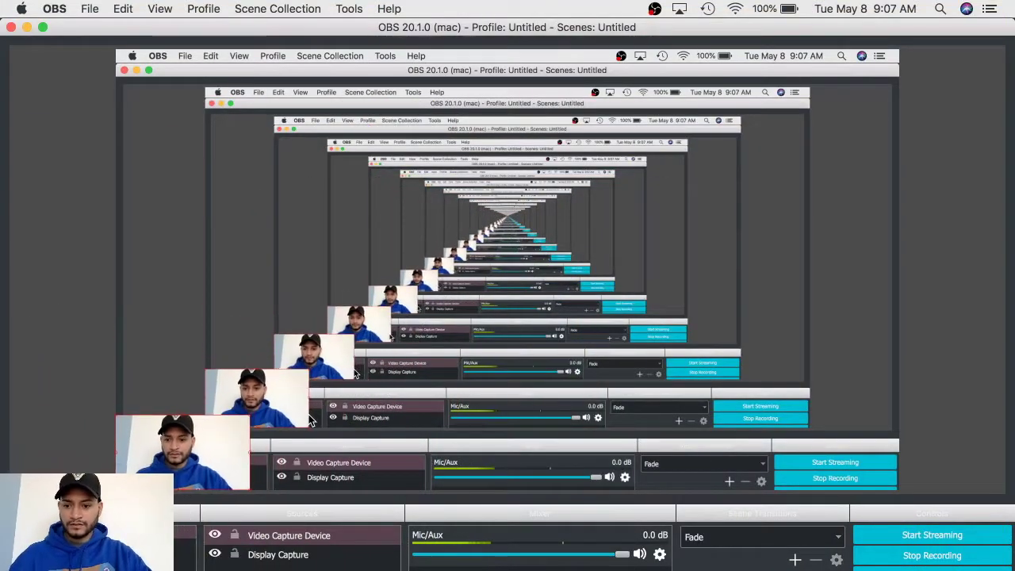
Switch to the Trade Ideas scanner in Safari and look through the W.S.I.E Biggest Gainers list.
key(super+Tab)
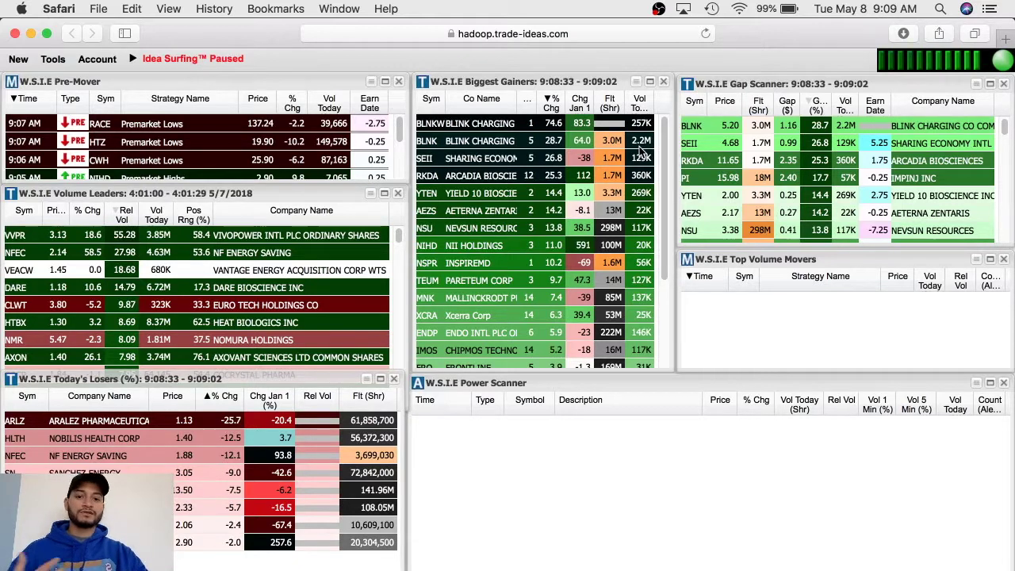
scroll(487, 211, down, 5)
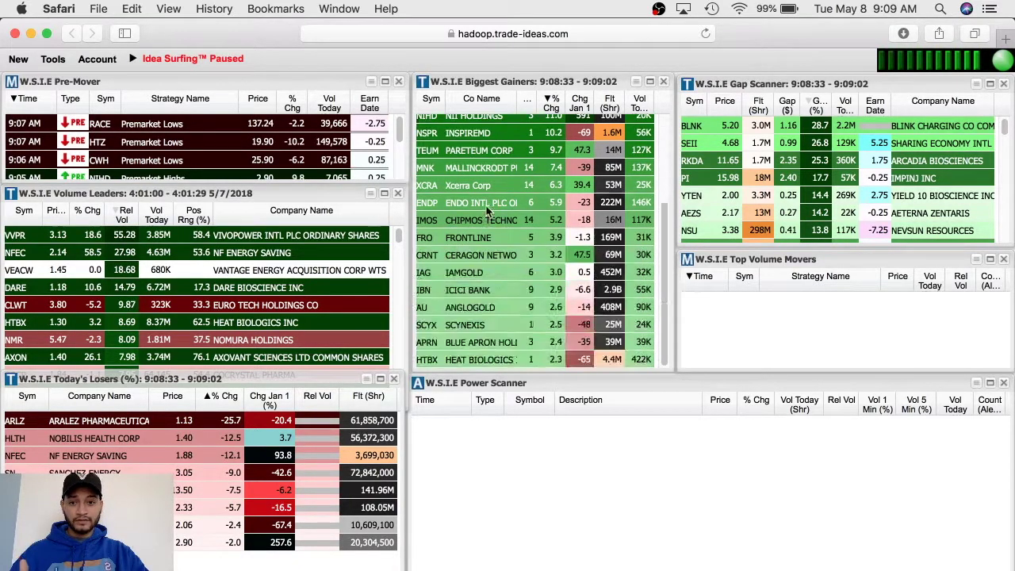
scroll(488, 211, up, 5)
scroll(488, 211, down, 1)
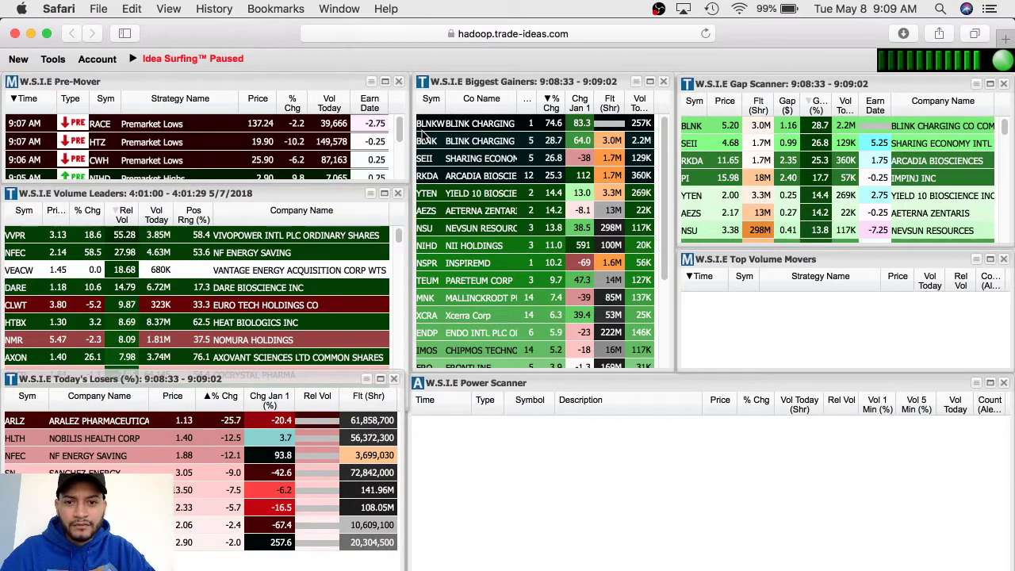
Switch to thinkorswim and load the chart for the symbol BLNKW.
key(super+Tab)
key(super+Tab)
key(Tab)
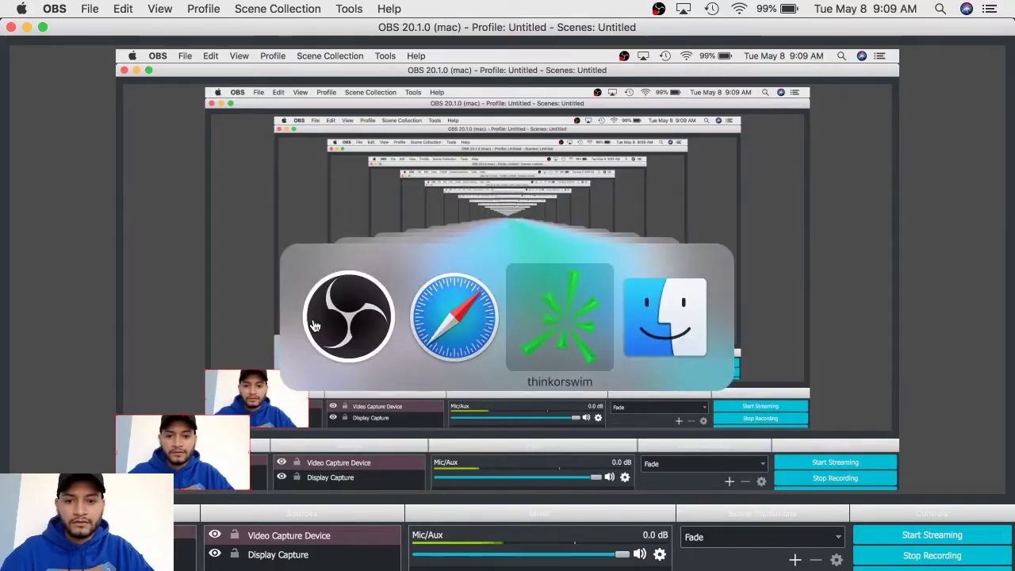
click(227, 90)
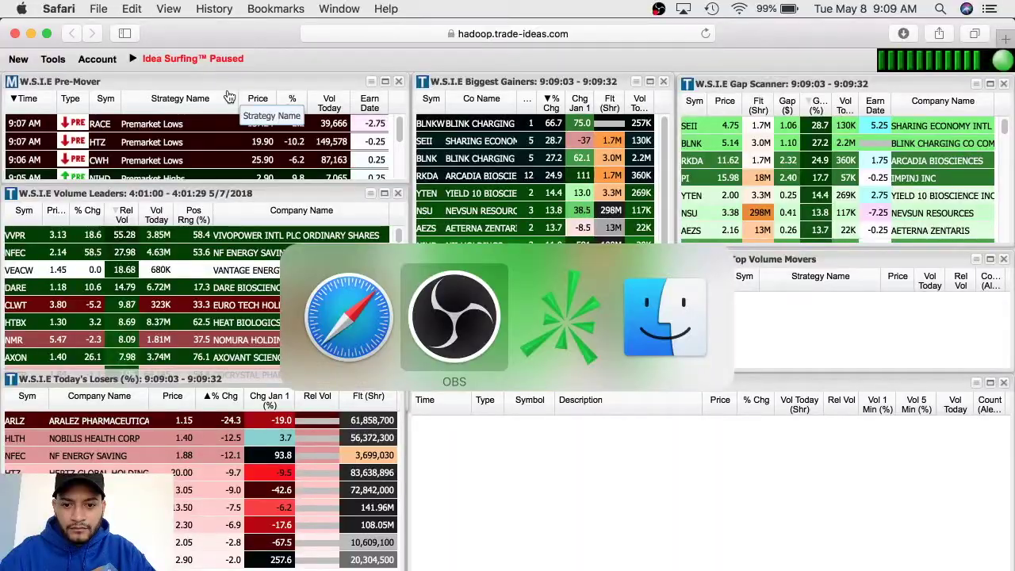
key(super+Tab)
key(super+Tab)
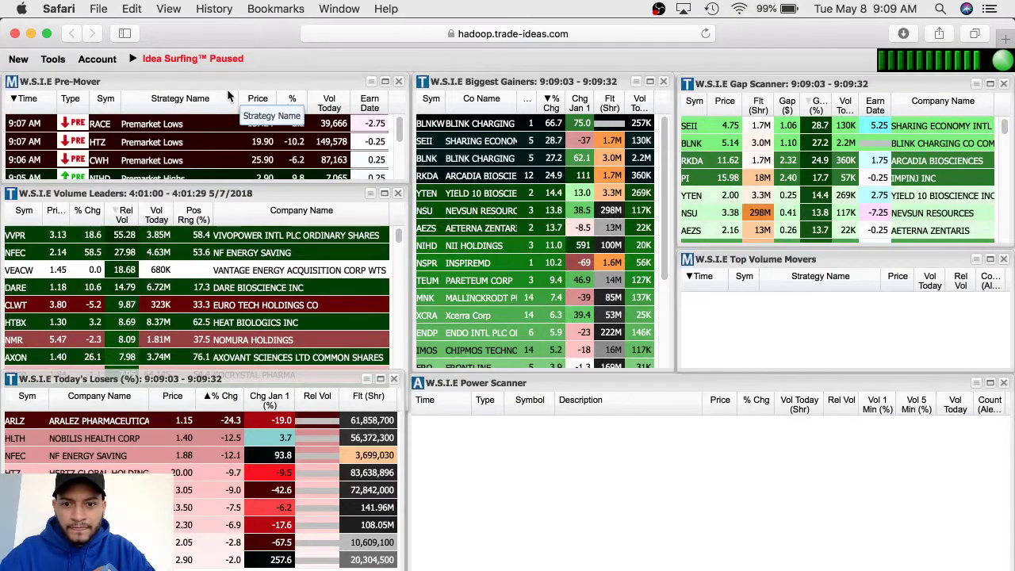
key(super+Tab)
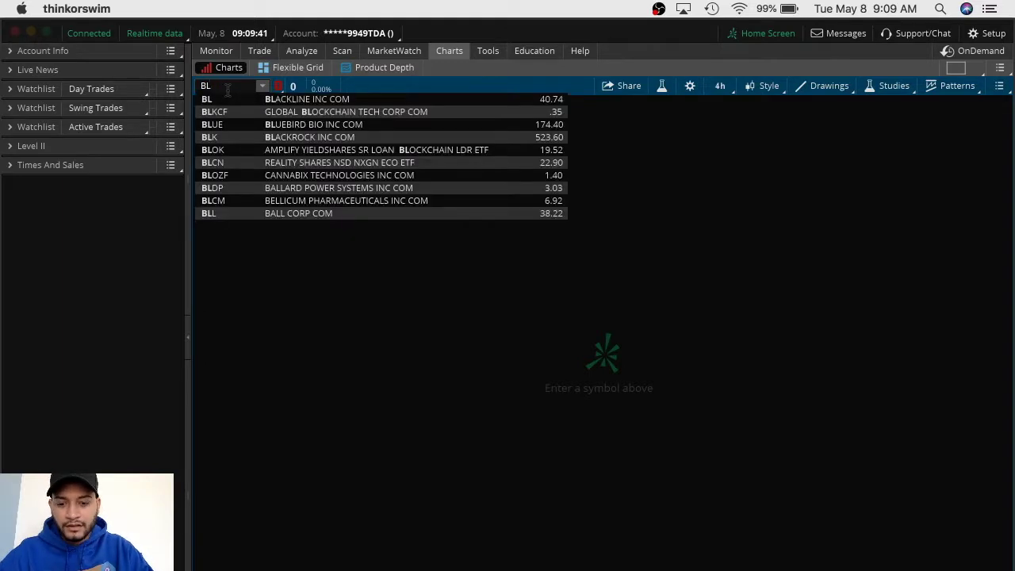
key(super+Tab)
key(super+Tab)
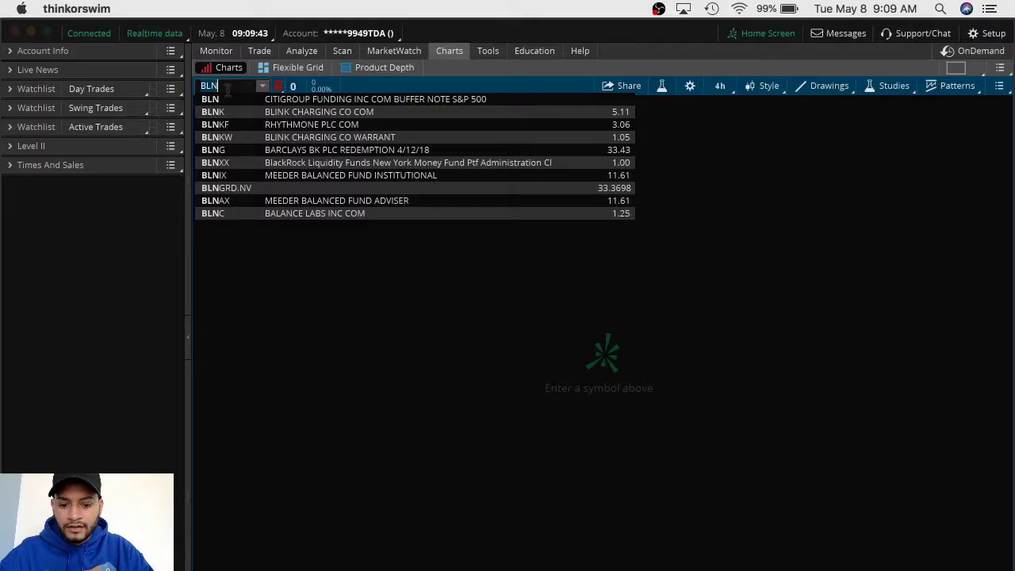
text(KWBL)
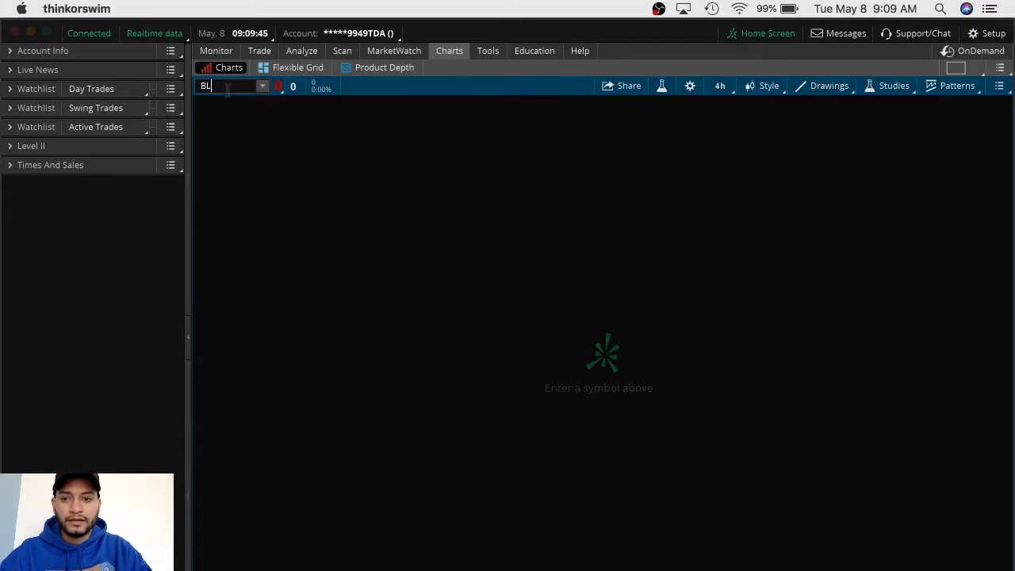
text(NKW)
key(Return)
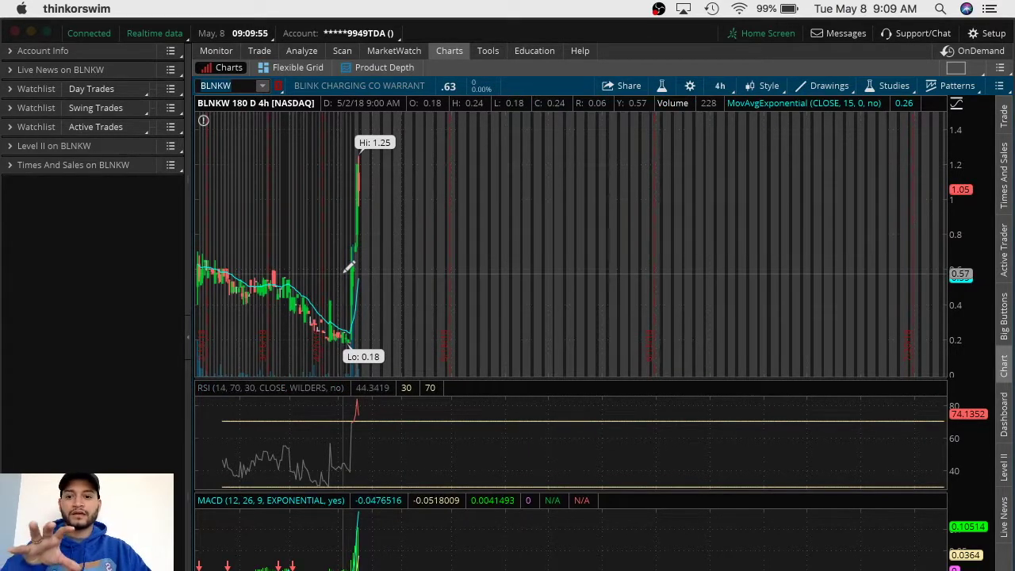
Examine the recent candles on BLNKW's 180-day 4-hour chart and check its live news headlines.
click(721, 86)
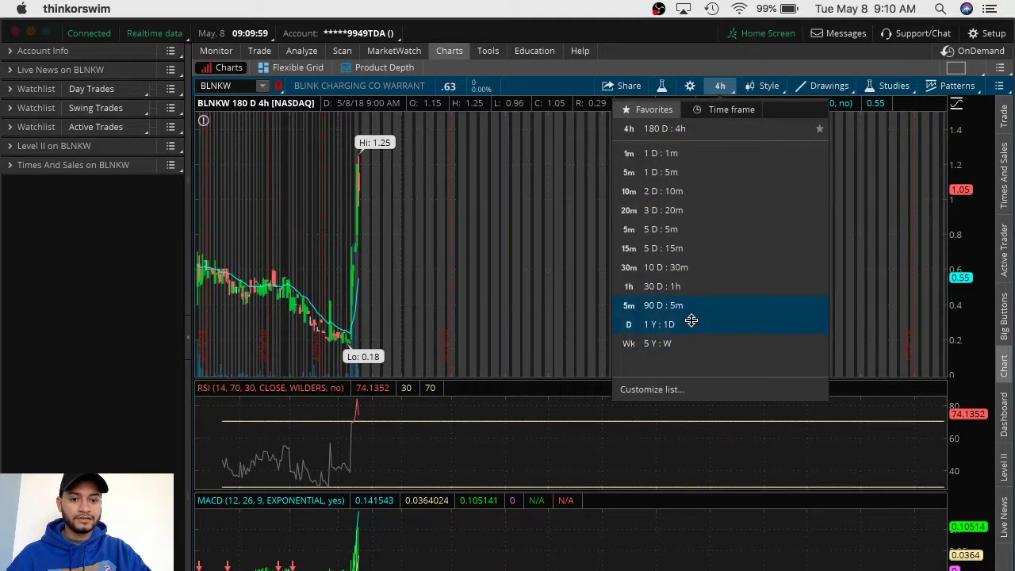
click(412, 297)
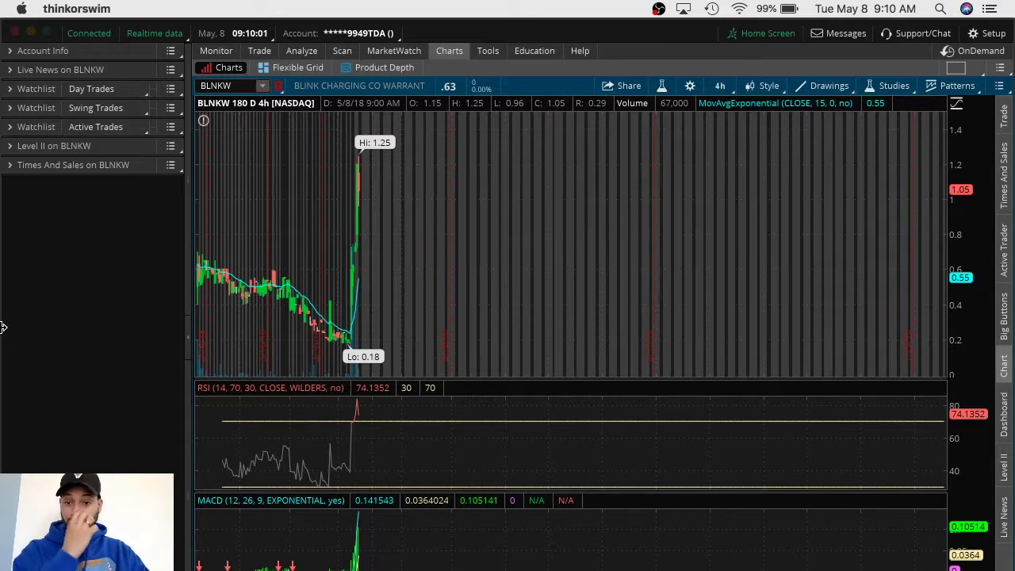
drag(395, 325, 136, 338)
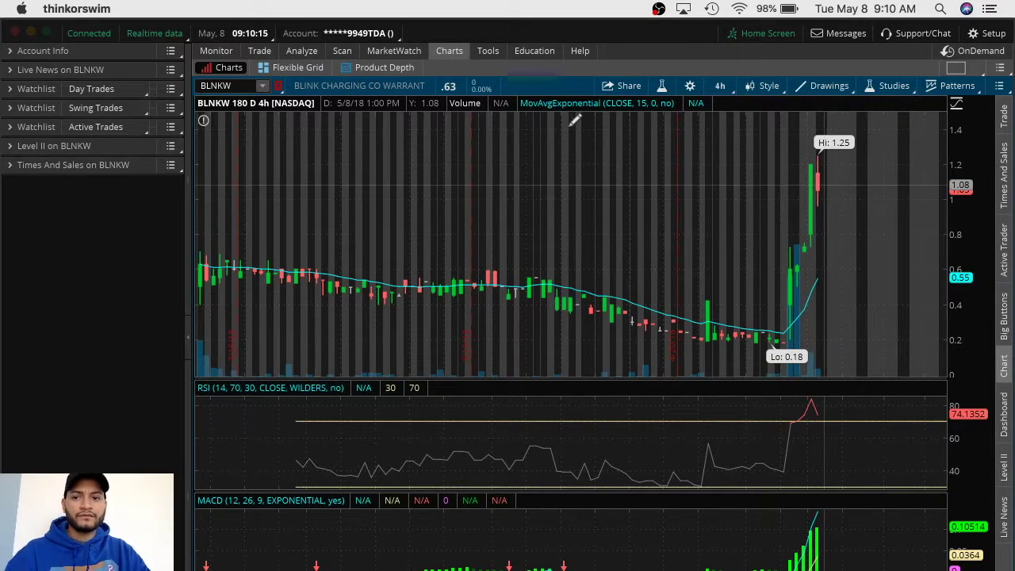
click(27, 70)
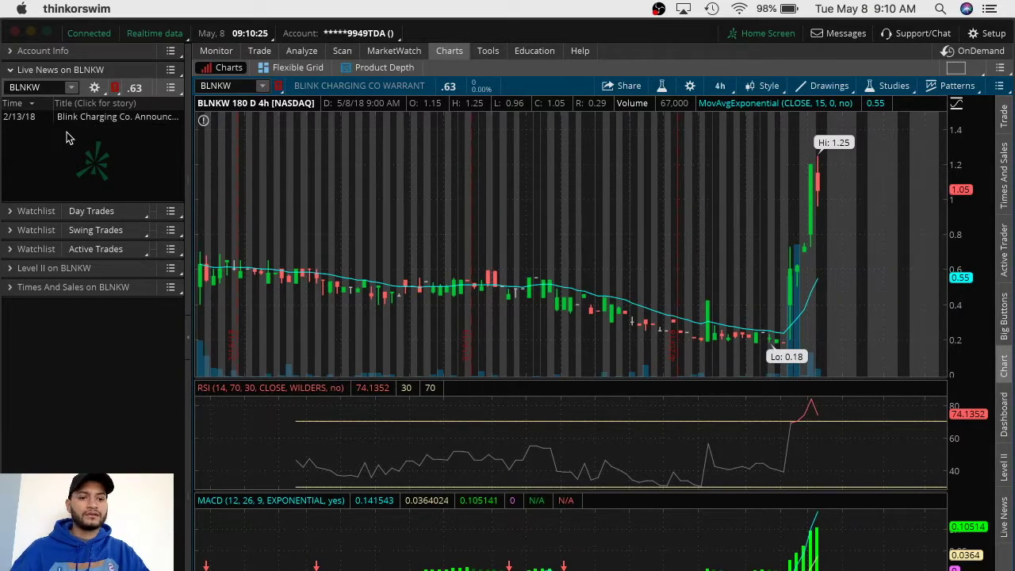
click(64, 72)
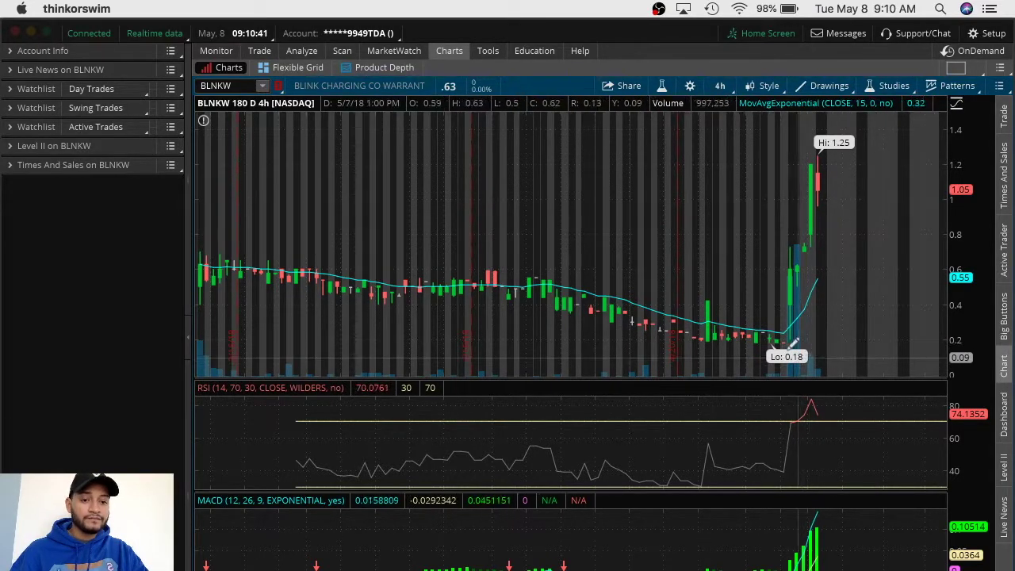
Show the BLNKW chart in the 5 D : 5m time frame and examine the recent price rise.
click(724, 85)
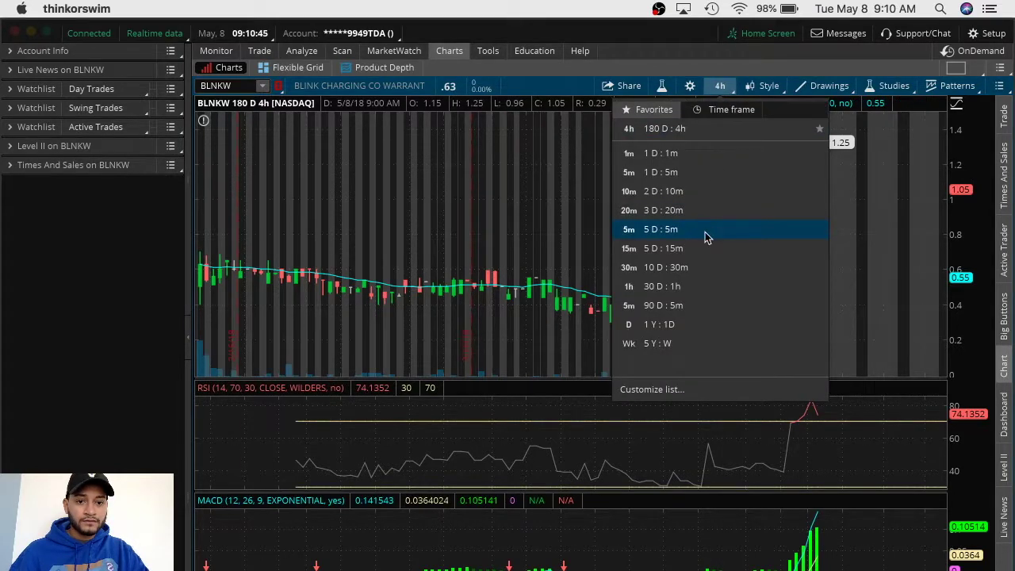
click(704, 231)
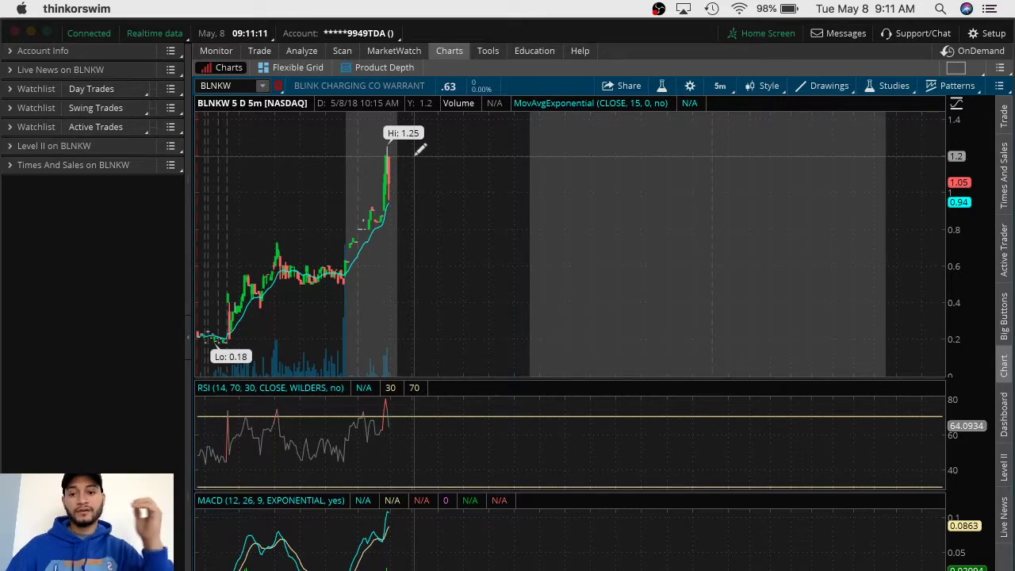
drag(216, 345, 469, 305)
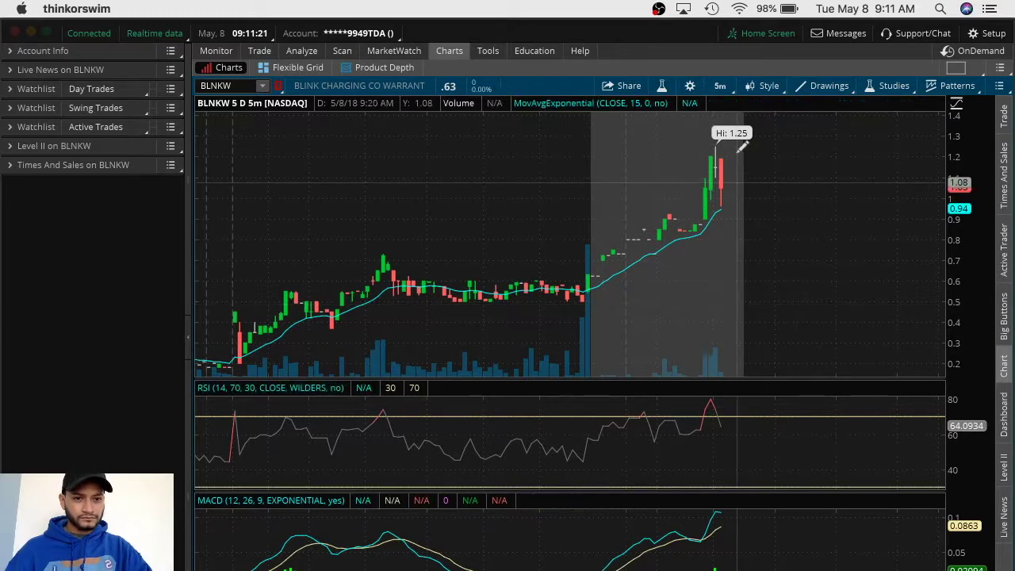
Show the BLNKW chart in the 1 D : 5m time frame and examine the premarket candles.
click(720, 86)
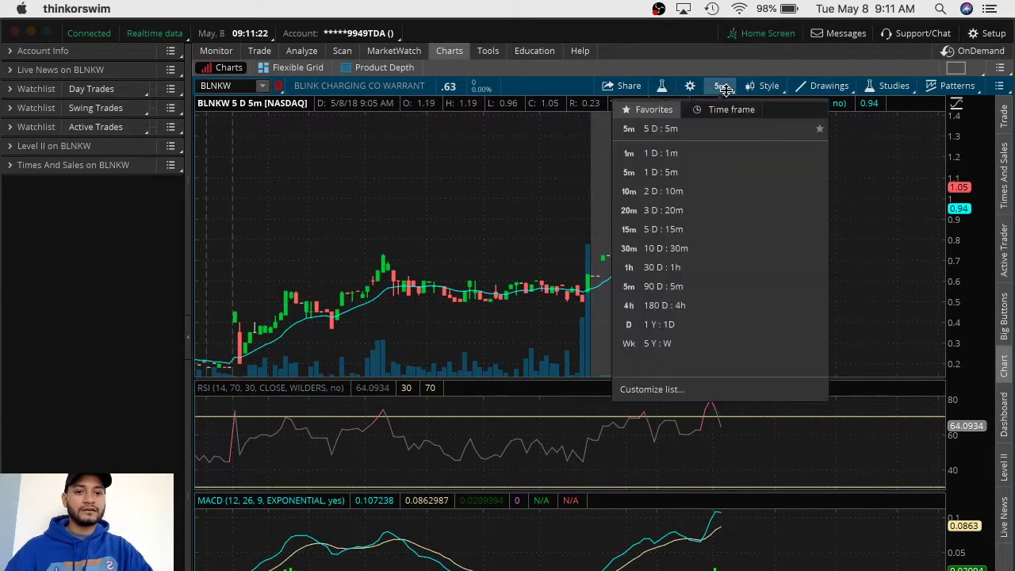
click(687, 177)
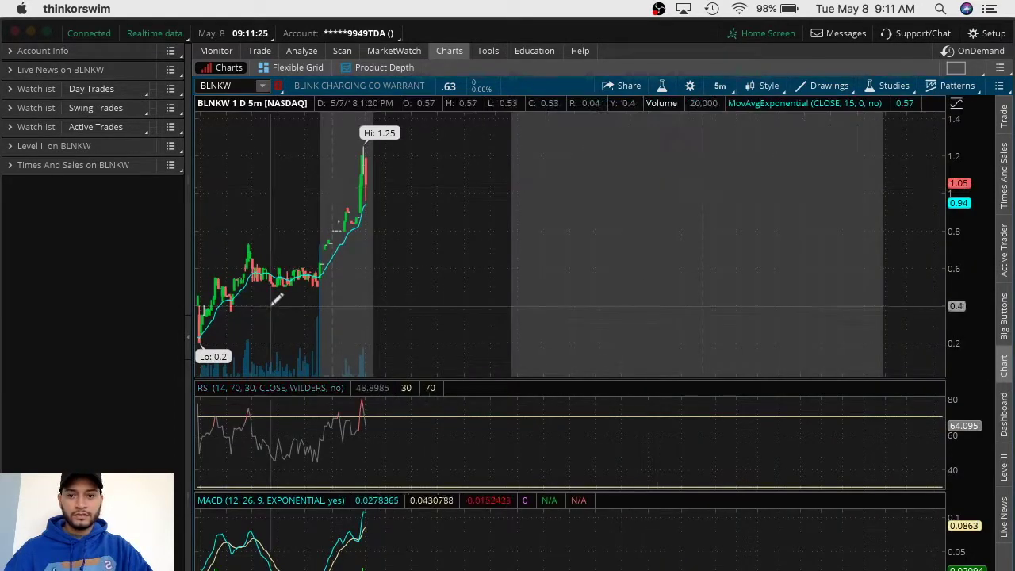
drag(272, 309, 453, 288)
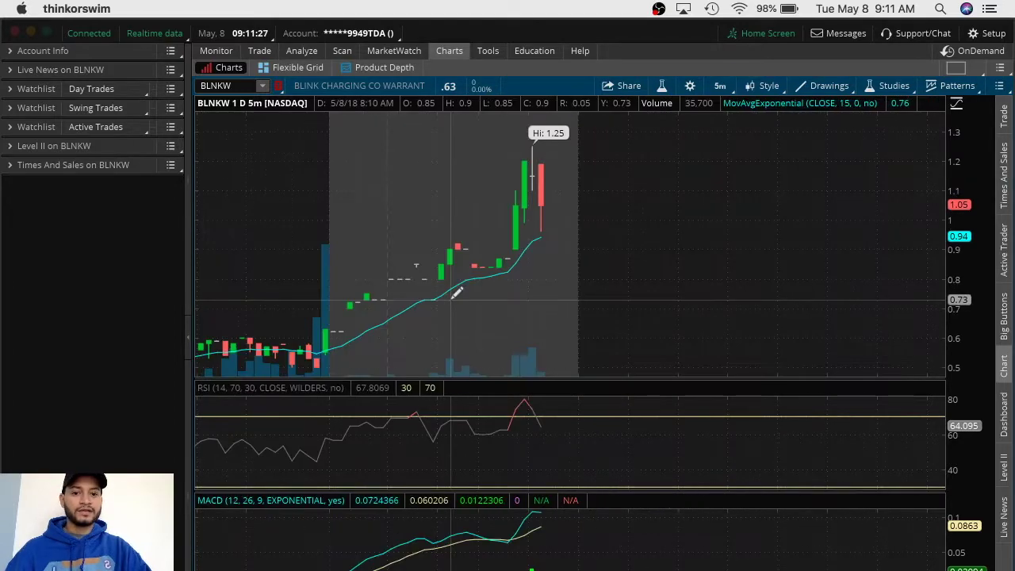
Compare BLNKW's price action in the 1 D : 1m and 1 D : 5m time frames.
click(724, 85)
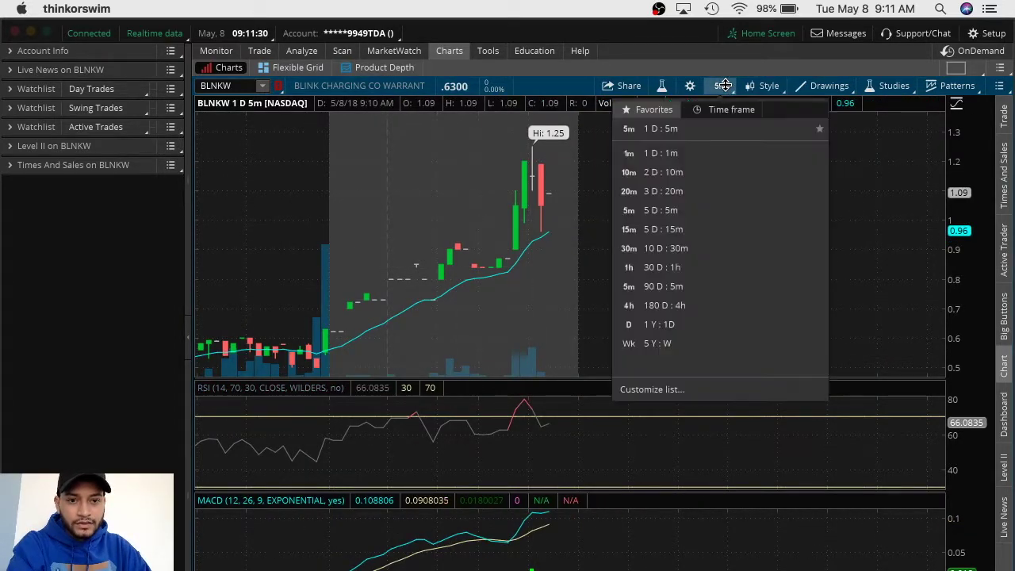
click(685, 152)
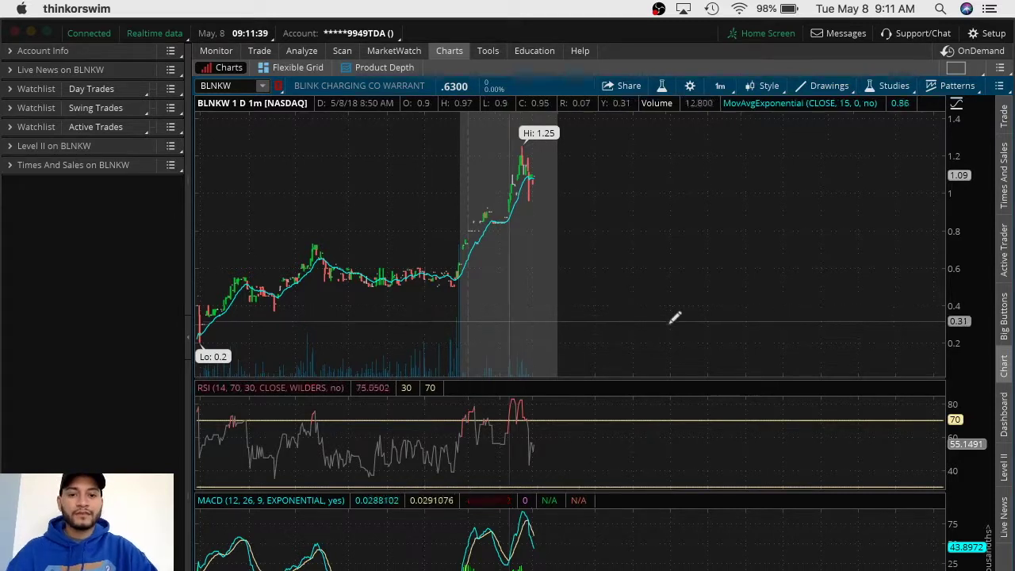
click(726, 86)
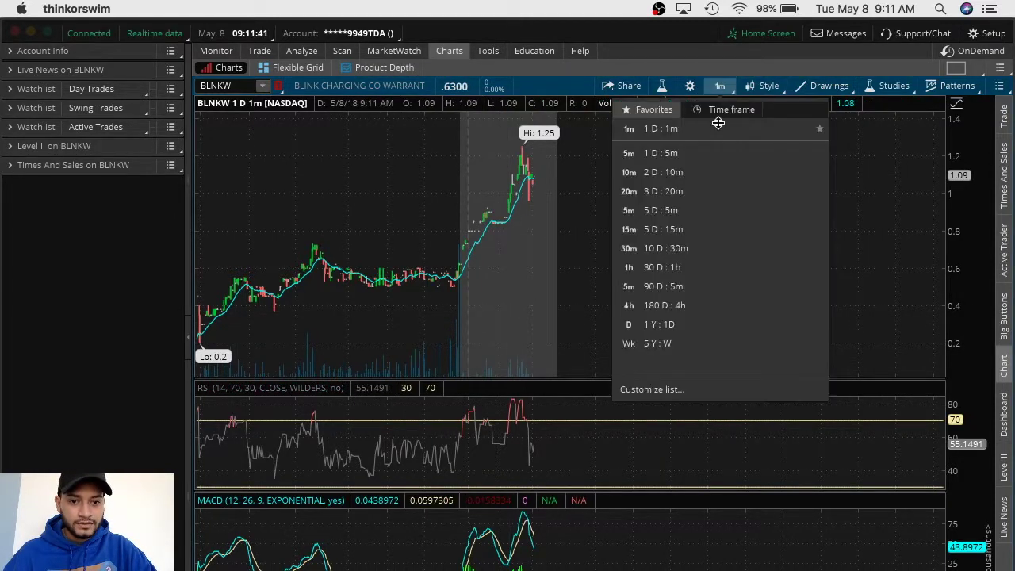
click(703, 154)
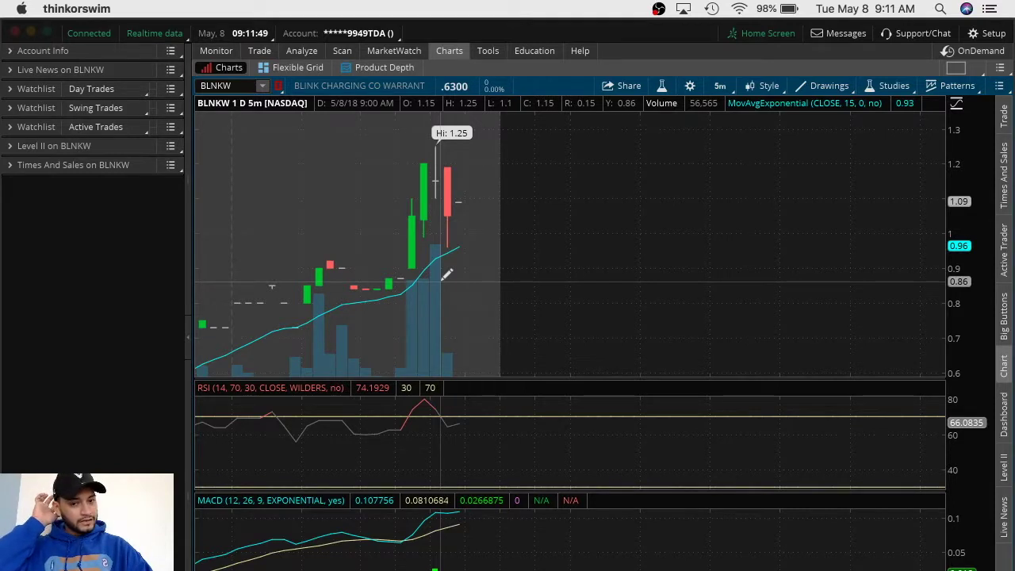
Set the BLNKW chart to the 1 D : 1m time frame, focused on the premarket candles.
click(719, 85)
click(676, 157)
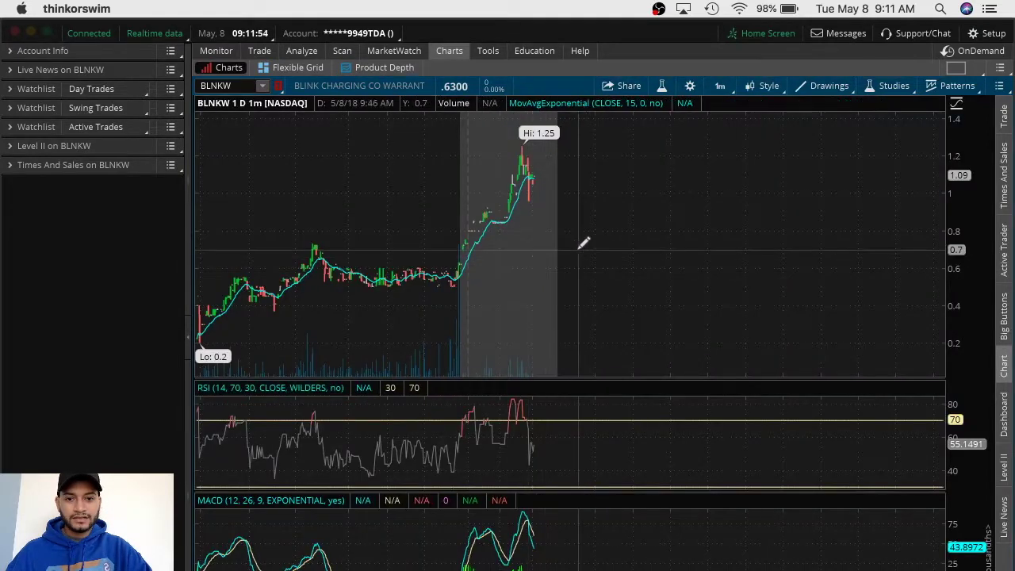
drag(584, 241, 579, 242)
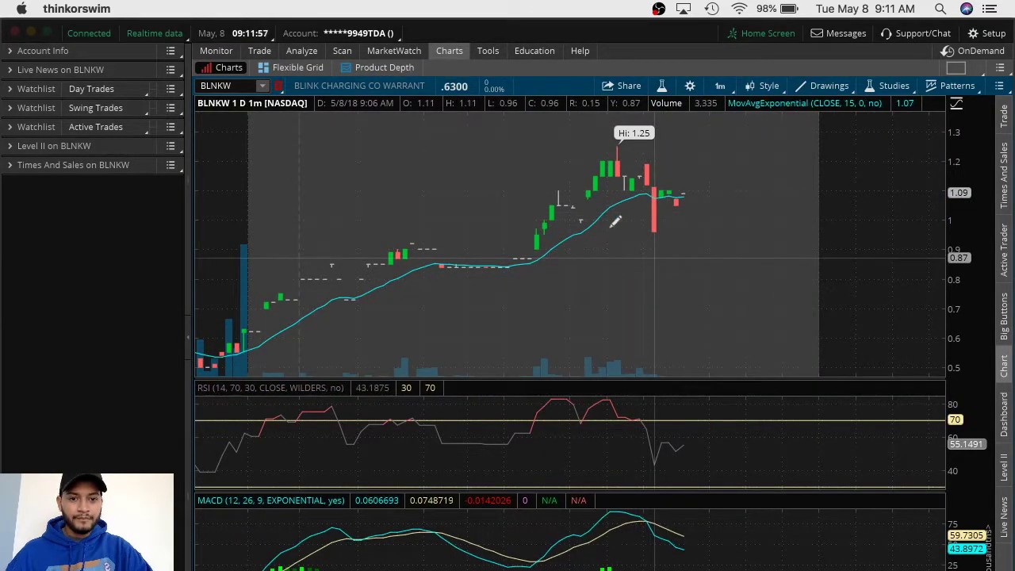
Switch to the Trade Ideas scanner in Safari to check BLNKW's float, and return to thinkorswim.
key(super+Tab)
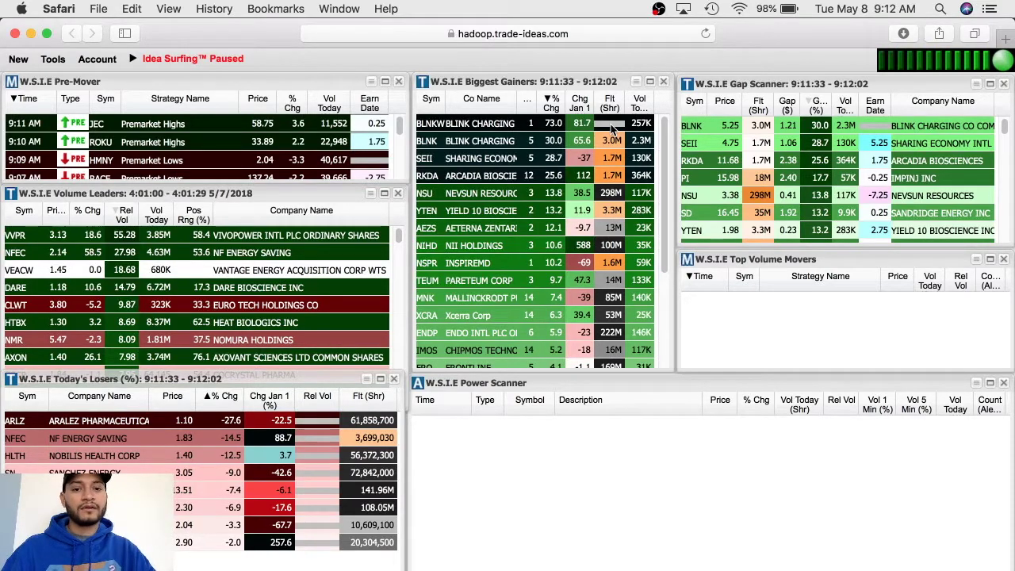
click(611, 125)
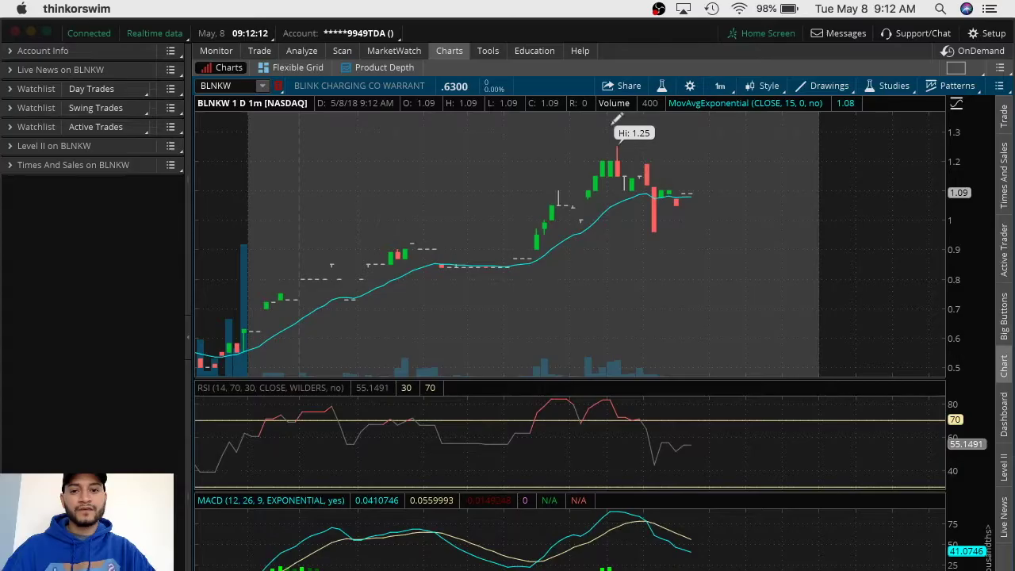
Expand the Active Trades watchlist and remove the symbol BPT from it.
click(28, 129)
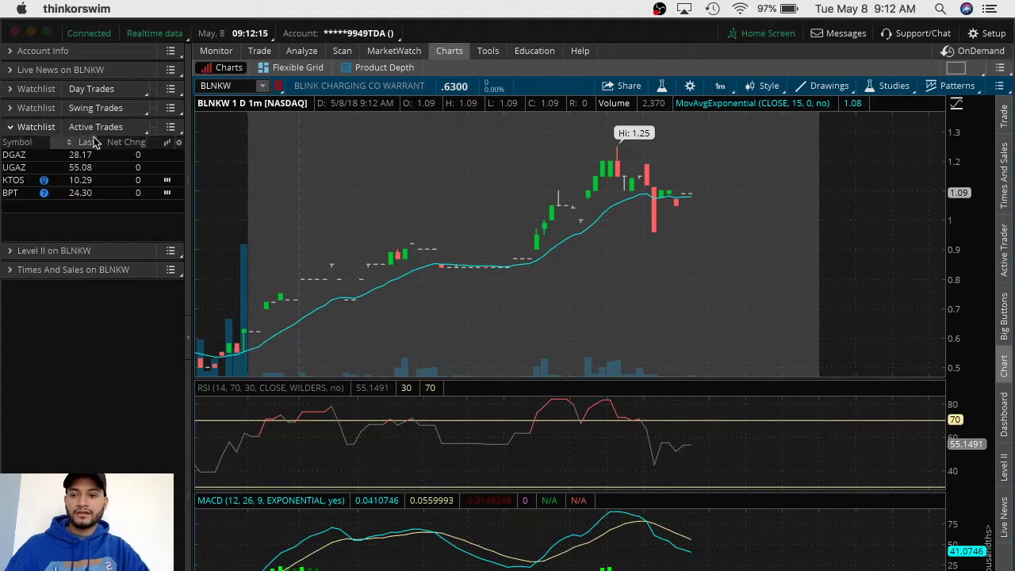
click(28, 194)
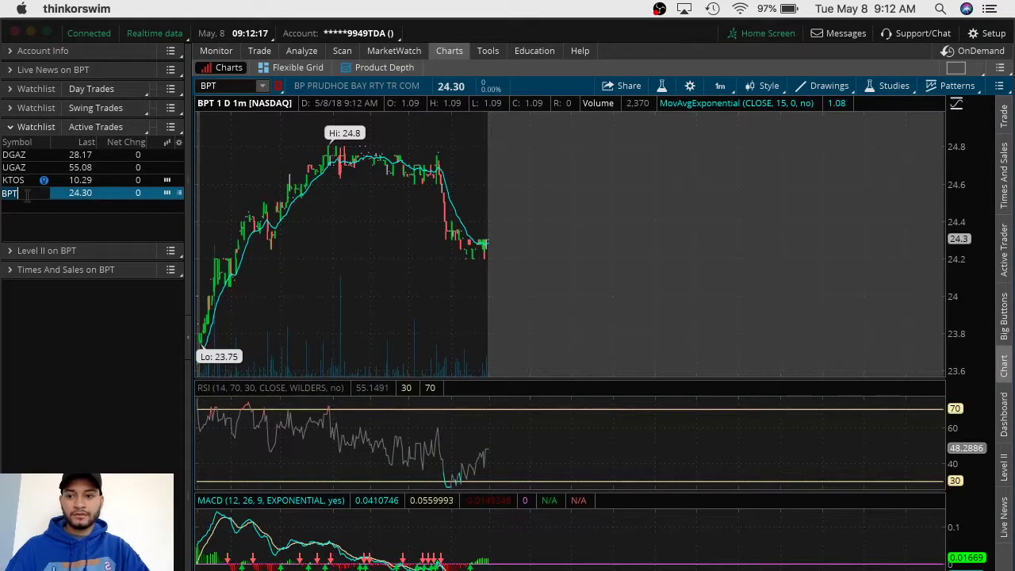
key(BackSpace)
key(BackSpace)
key(BackSpace)
key(Return)
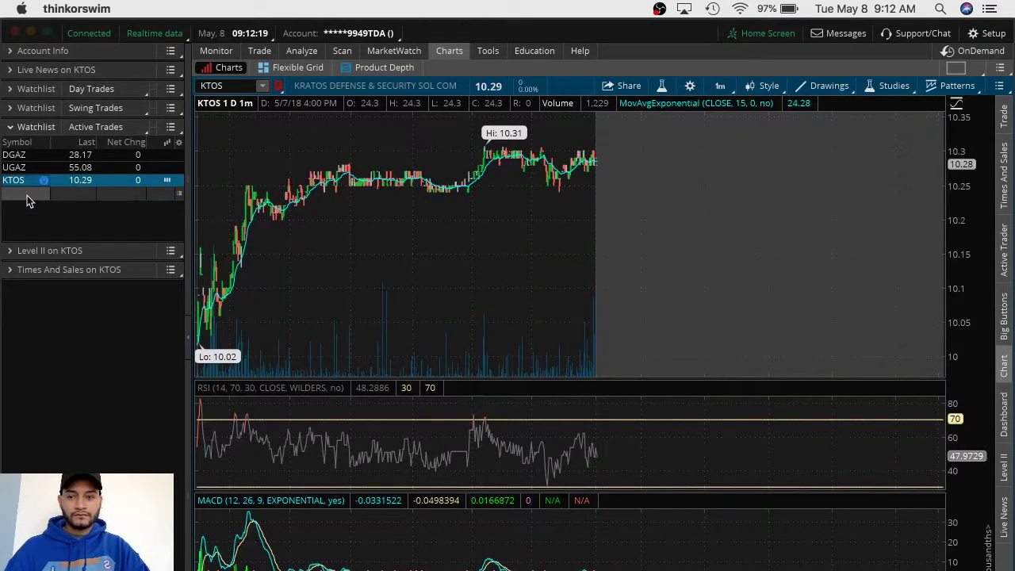
Remove the symbol KTOS from the Active Trades watchlist.
key(BackSpace)
key(BackSpace)
key(BackSpace)
key(BackSpace)
key(Return)
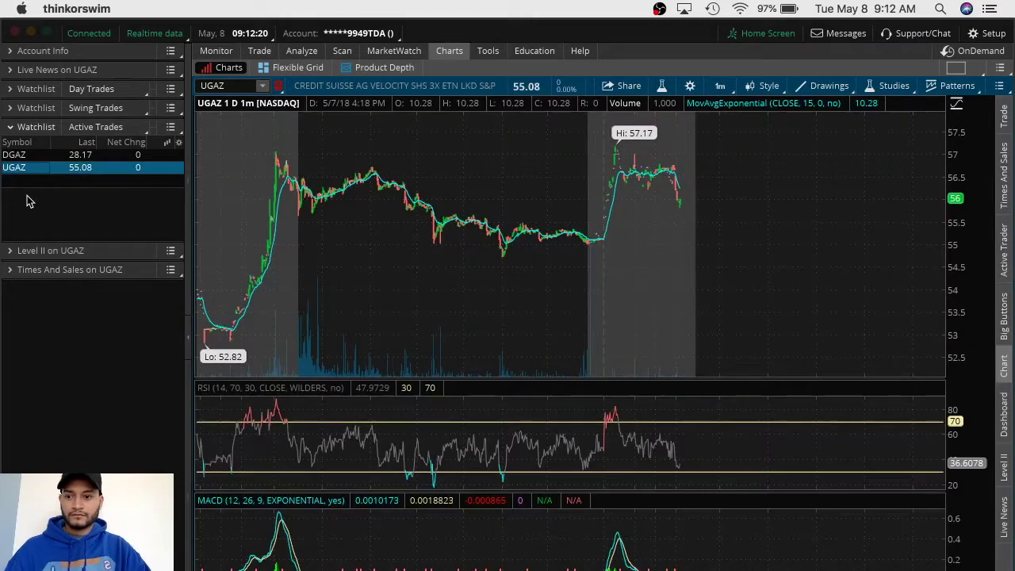
Remove the symbols UGAZ and DGAZ from the Active Trades watchlist.
key(BackSpace)
key(BackSpace)
key(BackSpace)
key(BackSpace)
key(Return)
key(BackSpace)
key(BackSpace)
key(BackSpace)
key(BackSpace)
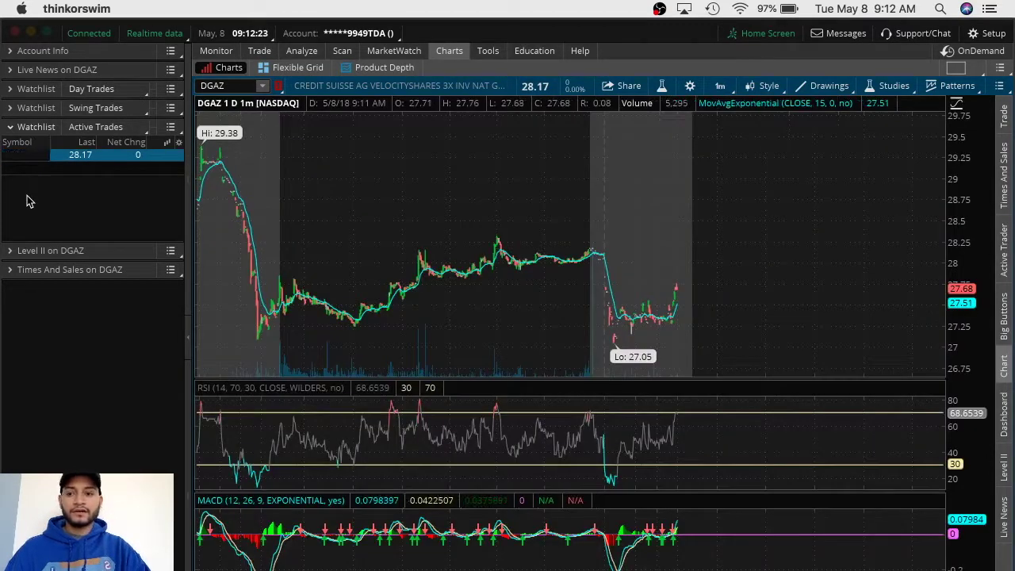
key(Return)
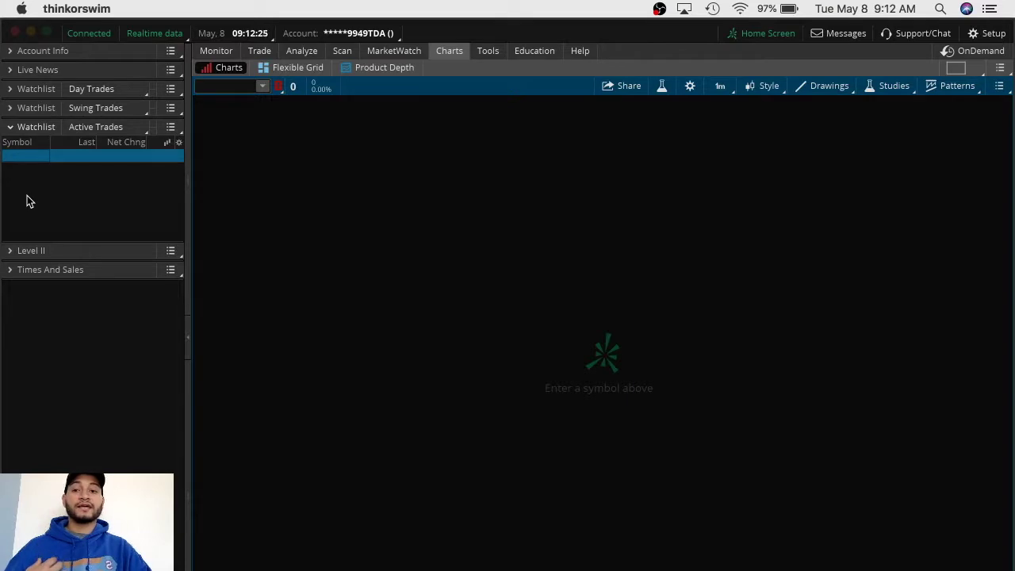
Add the symbol BLNKW to the Active Trades watchlist and focus its chart on the premarket candles.
text(BL)
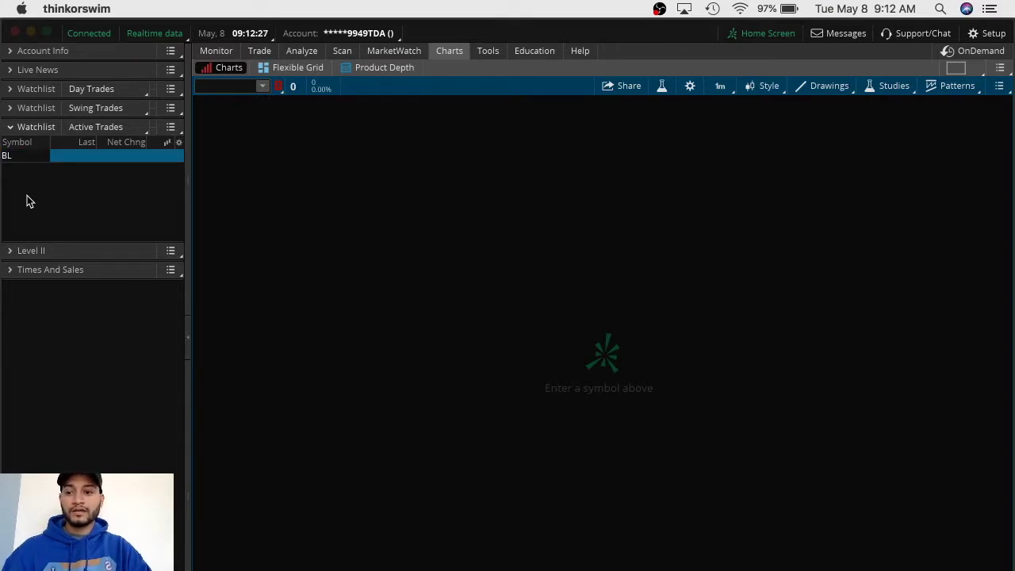
text(NKW)
key(Return)
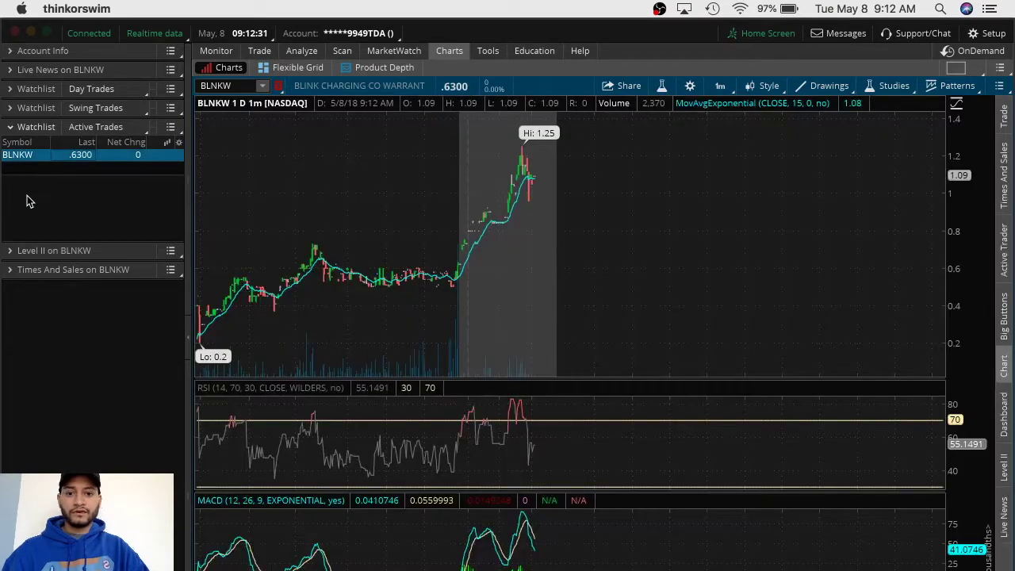
drag(584, 183, 494, 190)
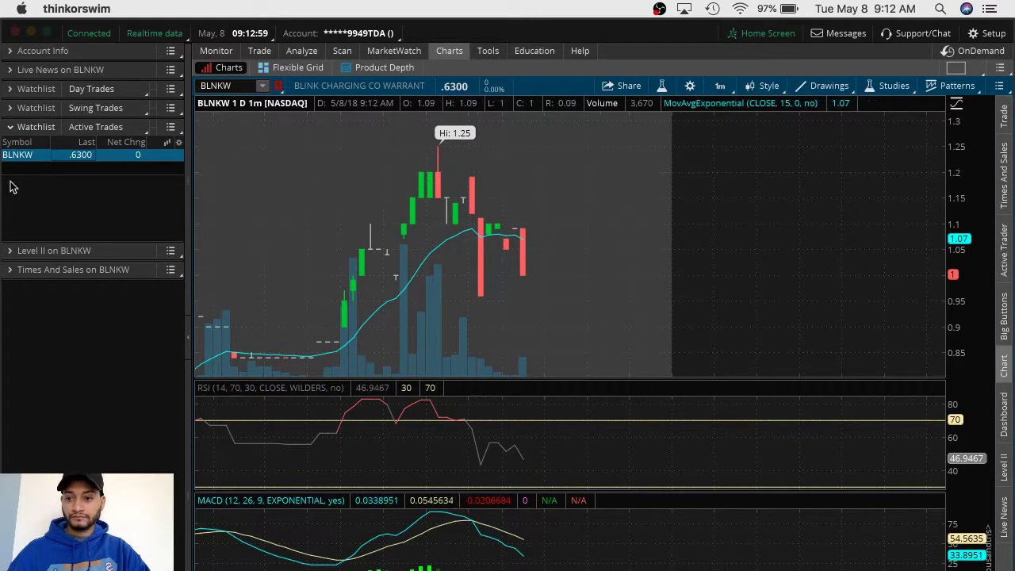
Check the gainers in the Trade Ideas scanner in Safari, return to thinkorswim and add BLNK to the Active Trades watchlist.
key(super+Tab)
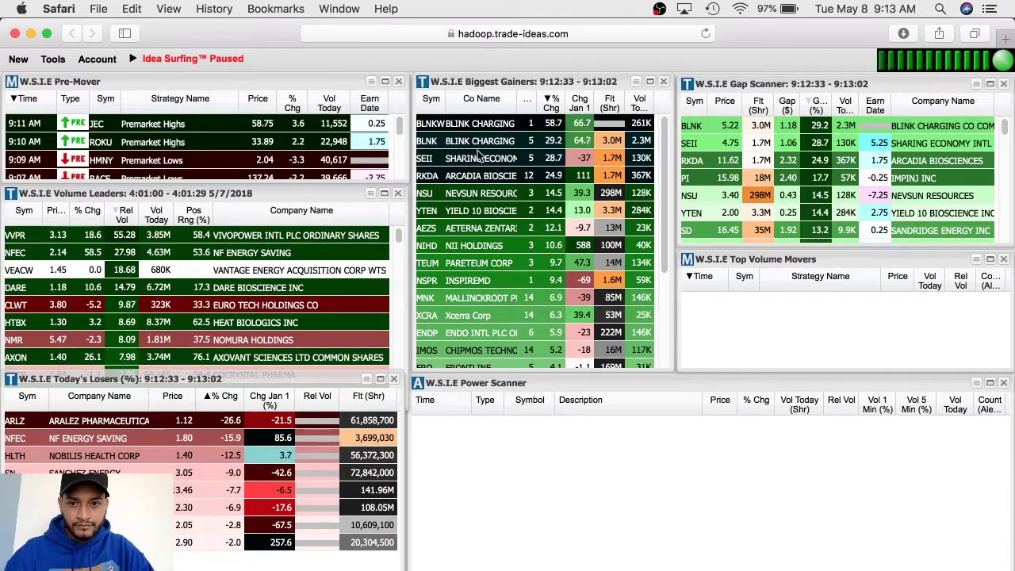
key(super+Tab)
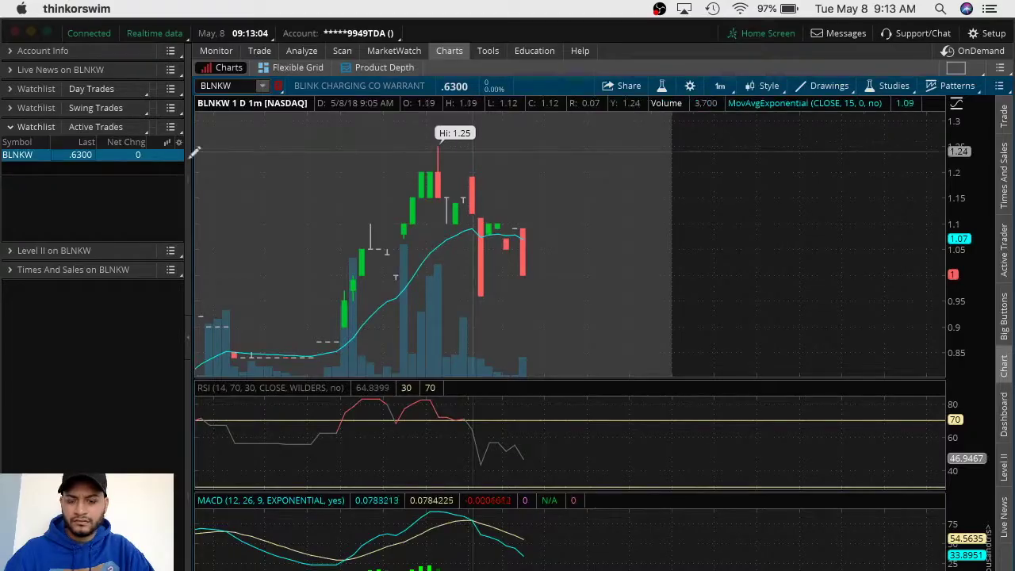
click(25, 168)
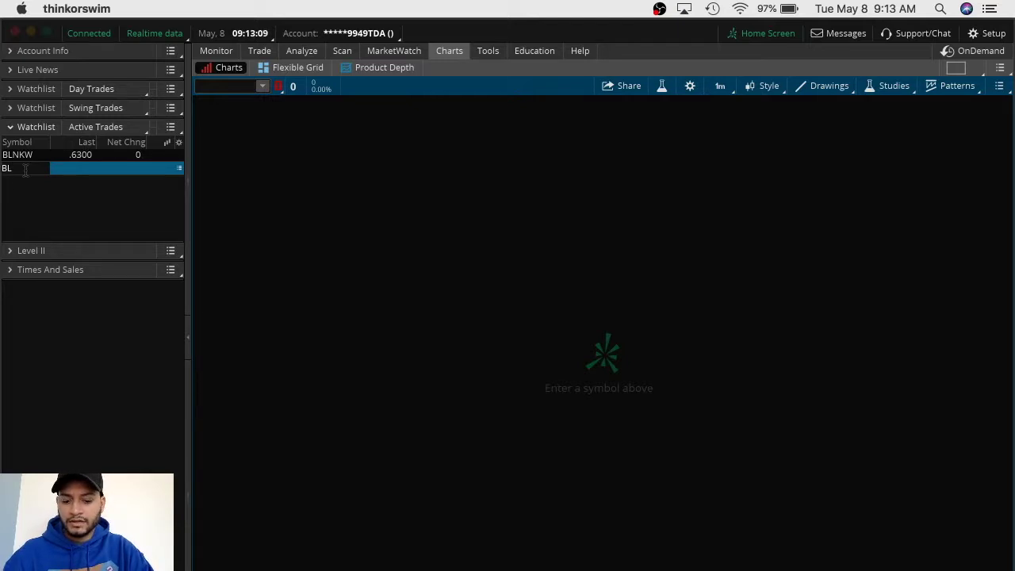
text(BLNK)
key(Return)
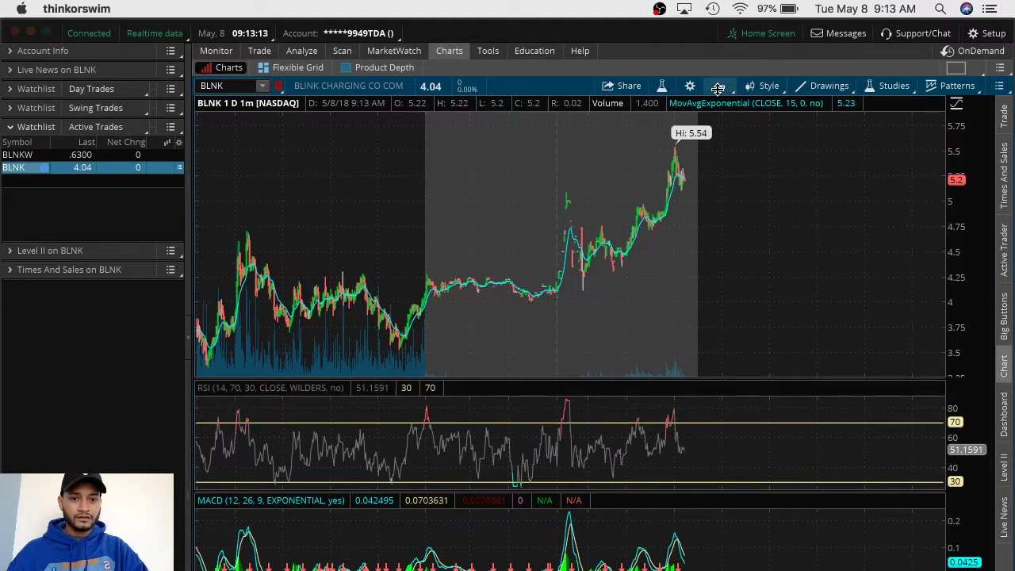
Set the BLNK chart to the 180 D : 4h time frame and examine its history and most recent candles.
click(718, 86)
click(656, 305)
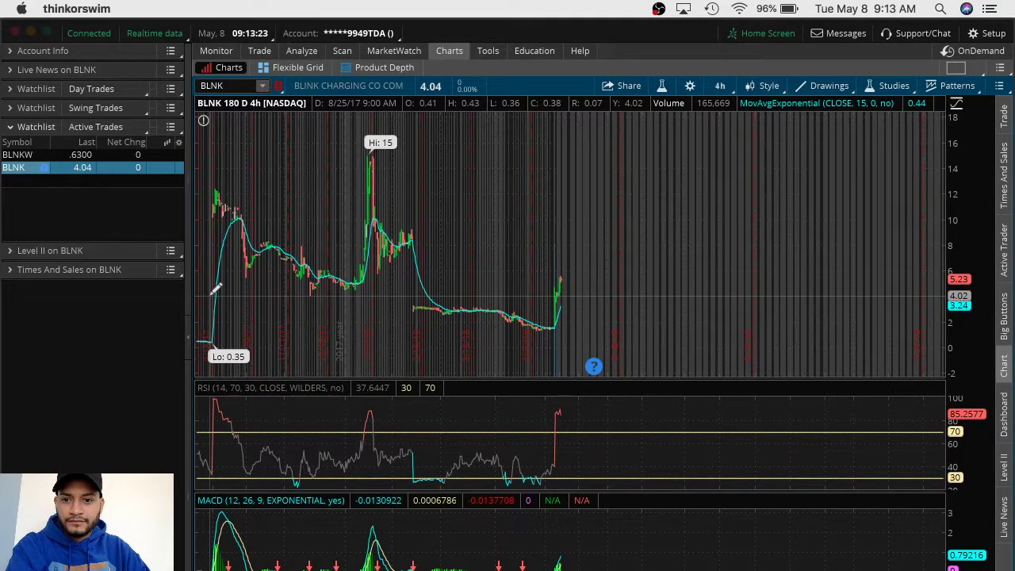
drag(216, 289, 585, 325)
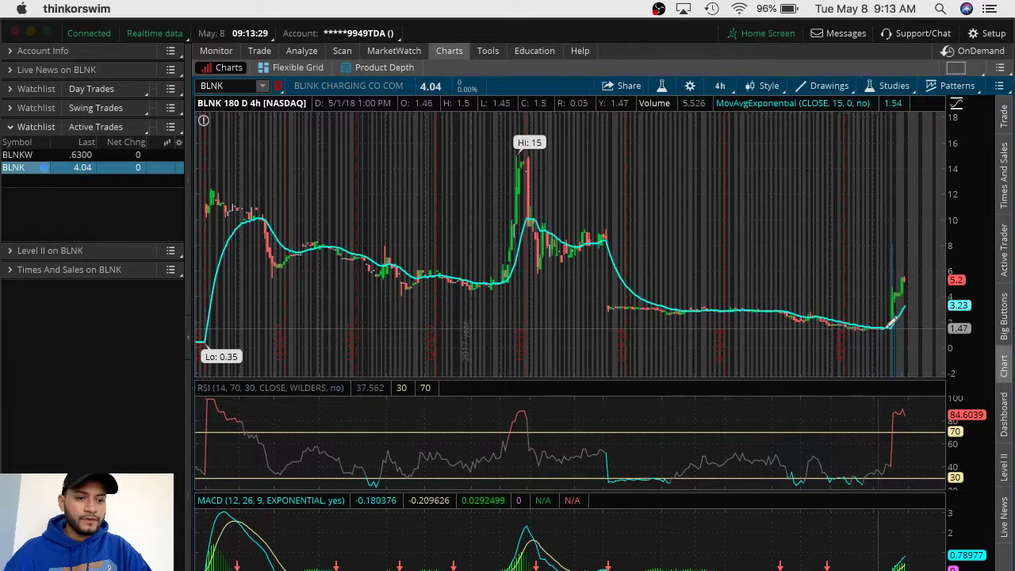
scroll(912, 325, up, 5)
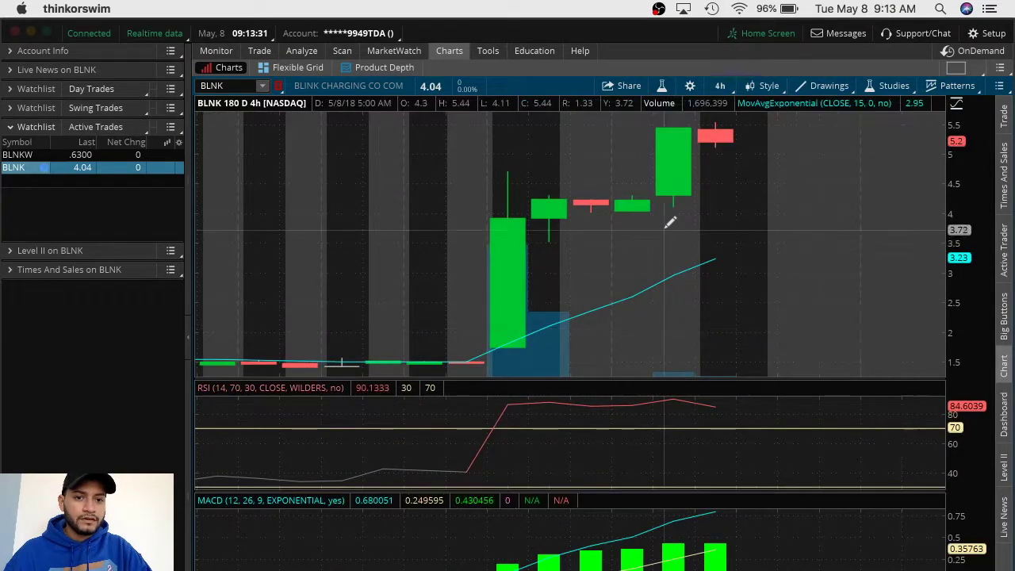
Set the BLNK chart to the 1 D : 5m time frame and examine the previous session and premarket candles.
click(719, 86)
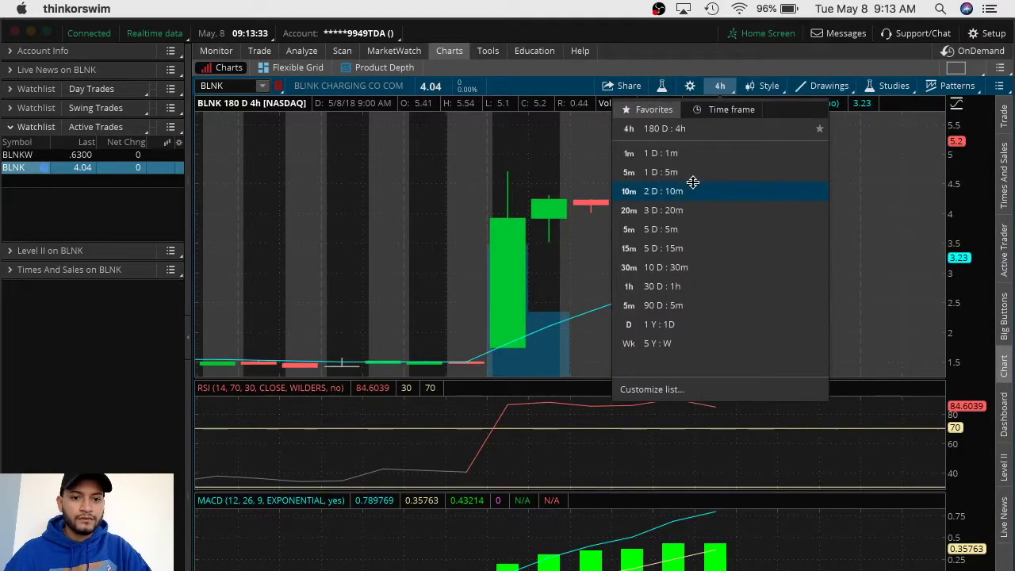
click(693, 171)
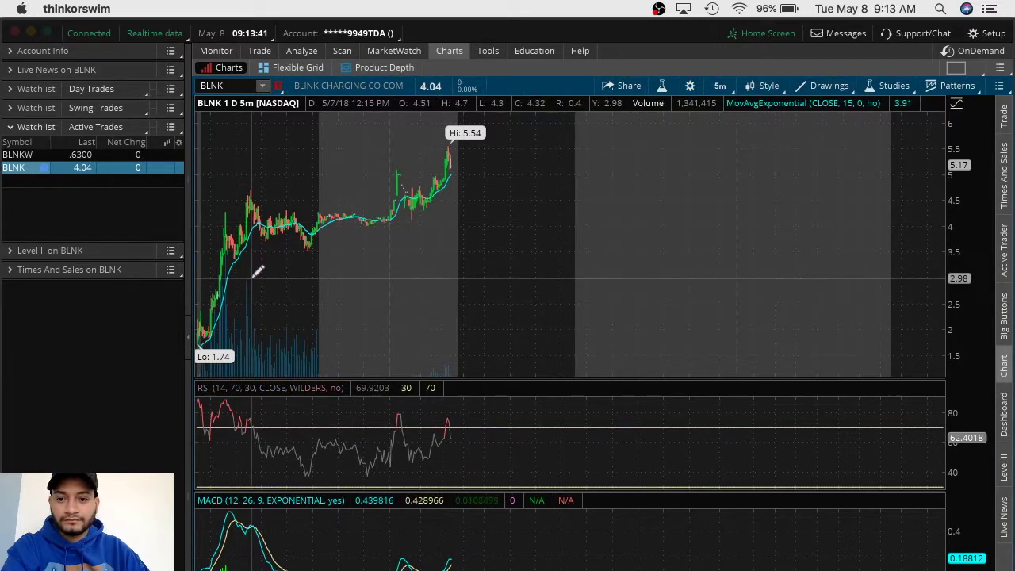
drag(550, 294, 39, 344)
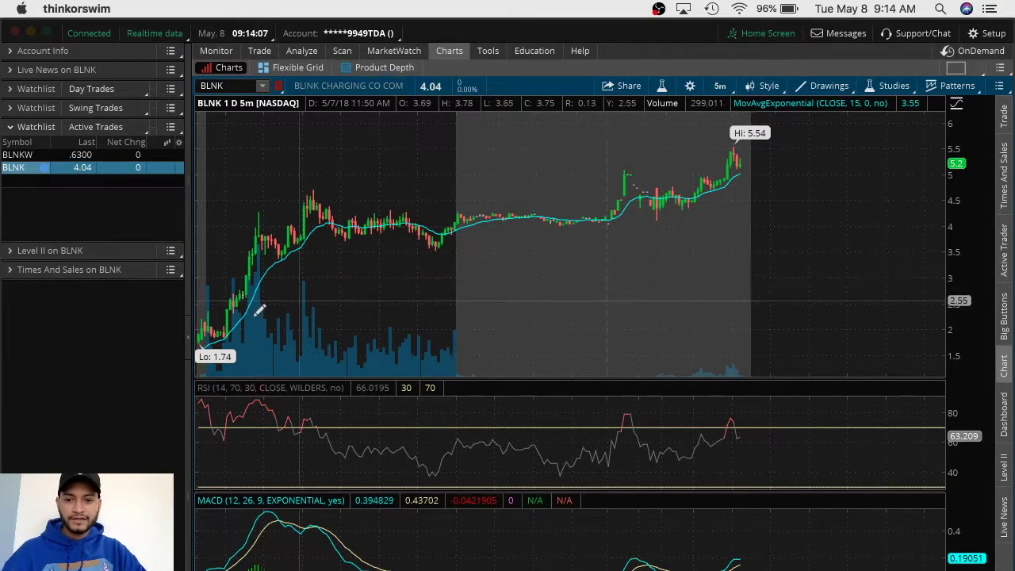
drag(254, 317, 491, 300)
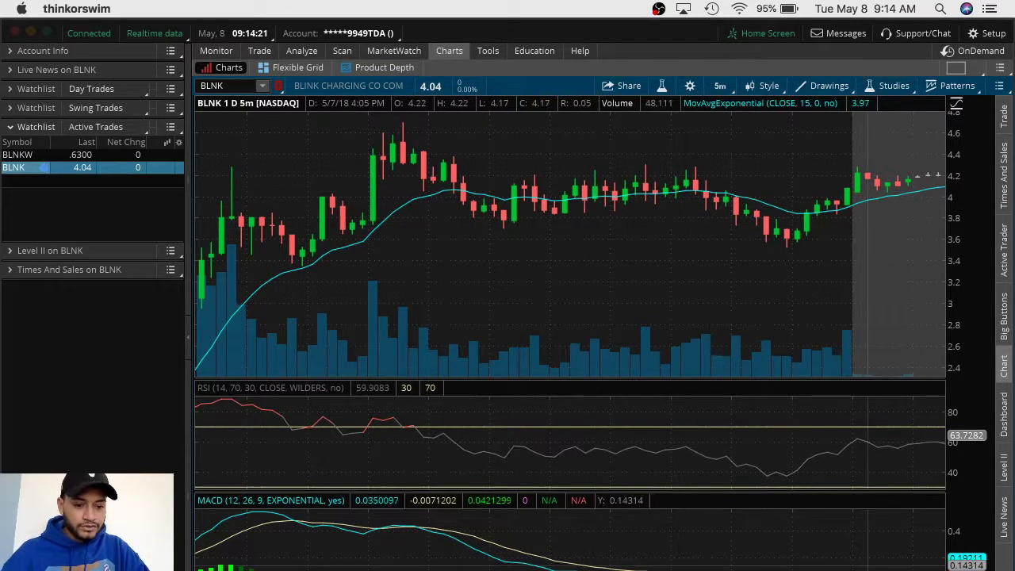
scroll(670, 298, down, 3)
scroll(670, 297, up, 3)
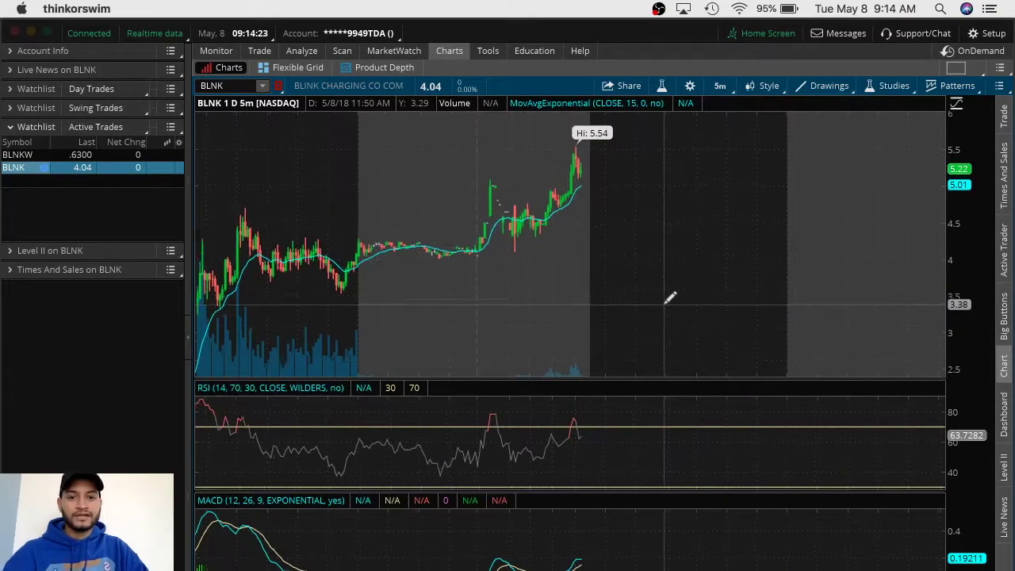
drag(499, 281, 567, 281)
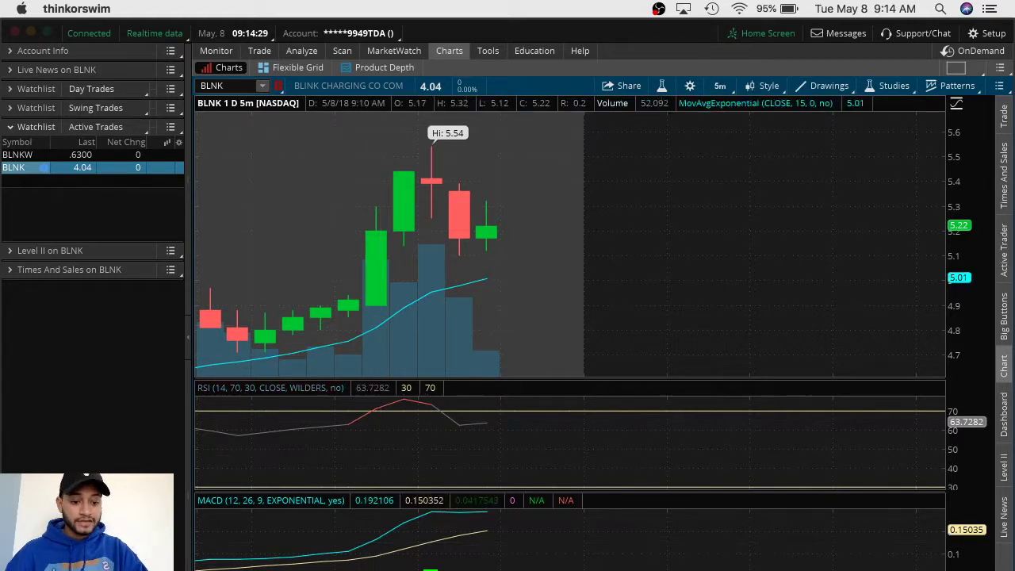
scroll(711, 486, down, 5)
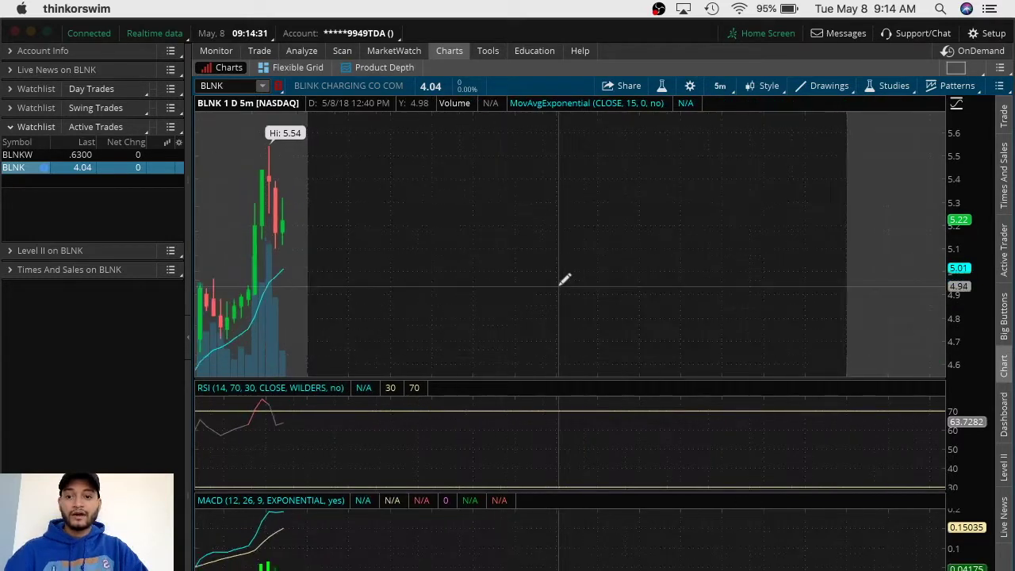
Recheck BLNK in the Trade Ideas scanner in Safari, return to thinkorswim and remove BLNKW from the Active Trades watchlist.
key(super+Tab)
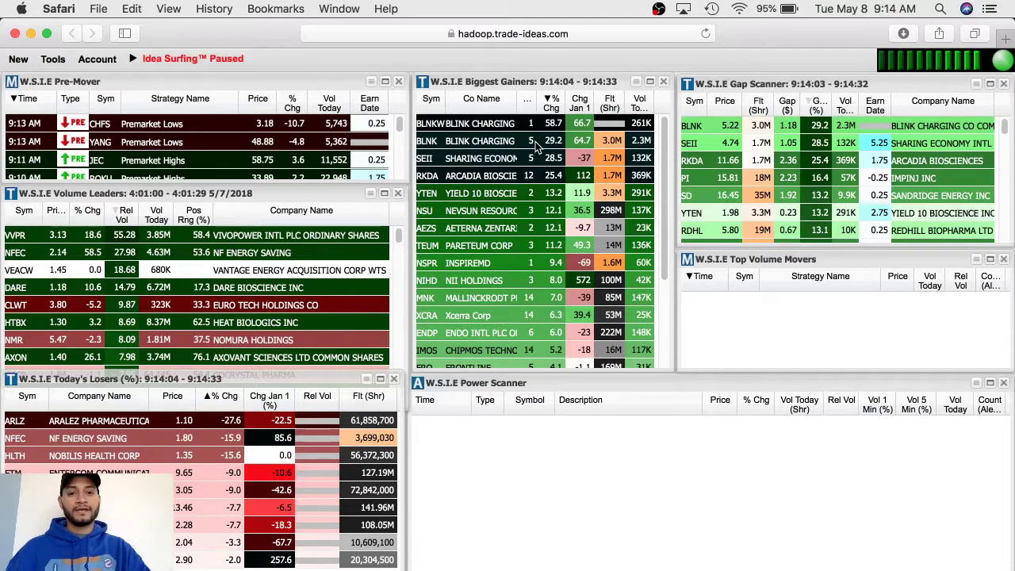
key(super+Tab)
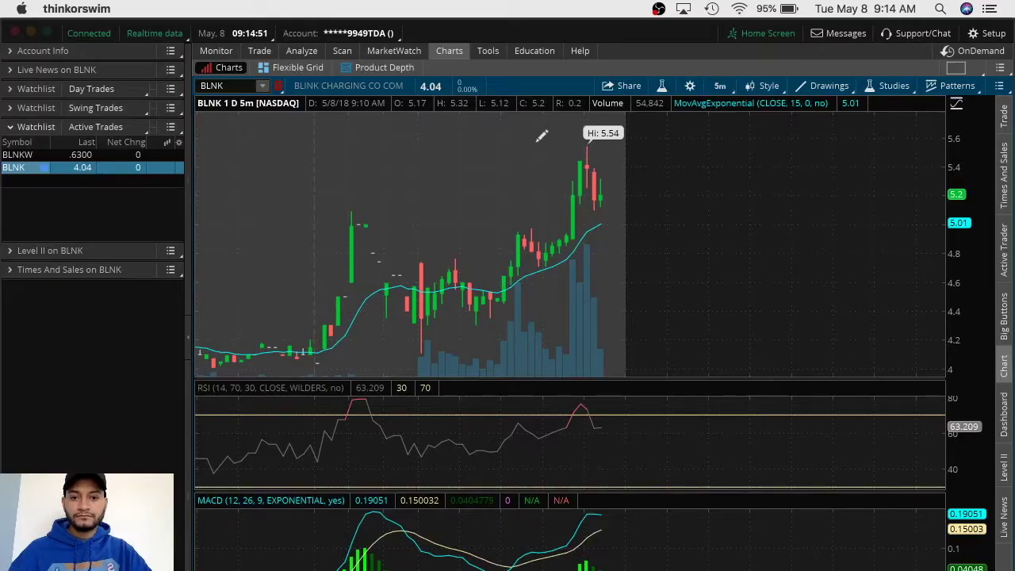
click(25, 155)
key(Return)
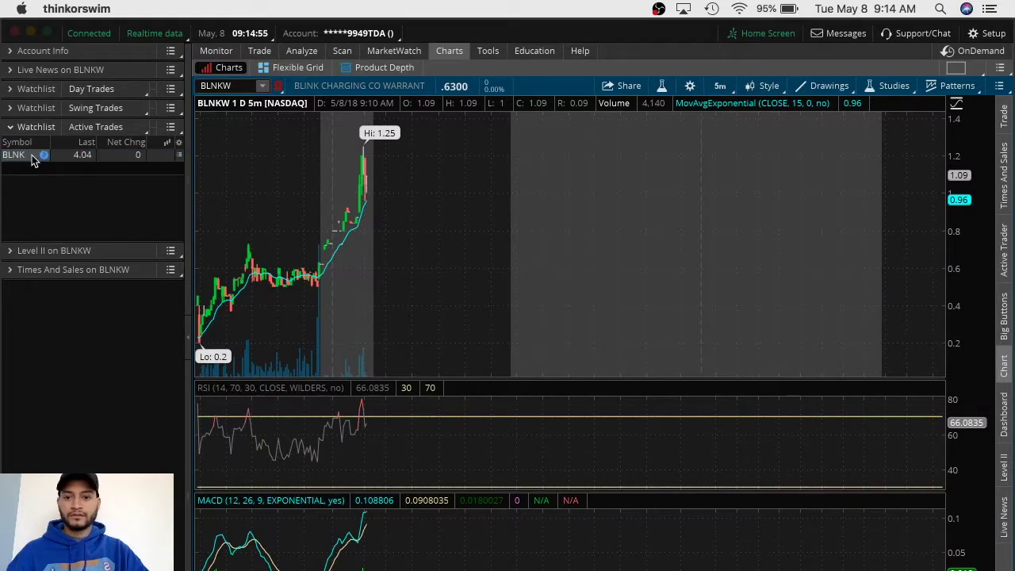
Look up the next gainer in the Trade Ideas scanner in Safari, return to thinkorswim and load the SEII chart.
click(32, 170)
key(super+Tab)
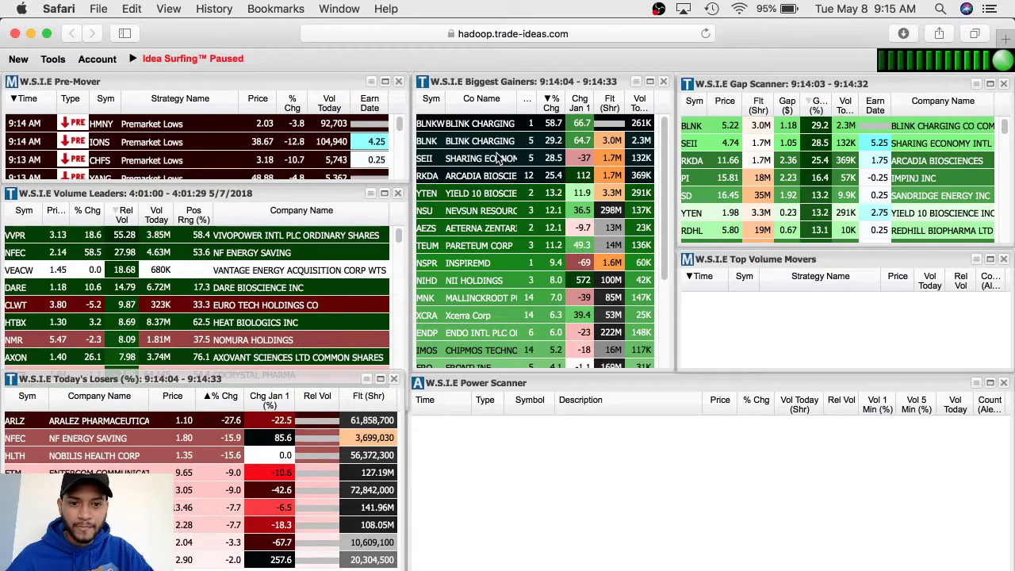
key(super+Tab)
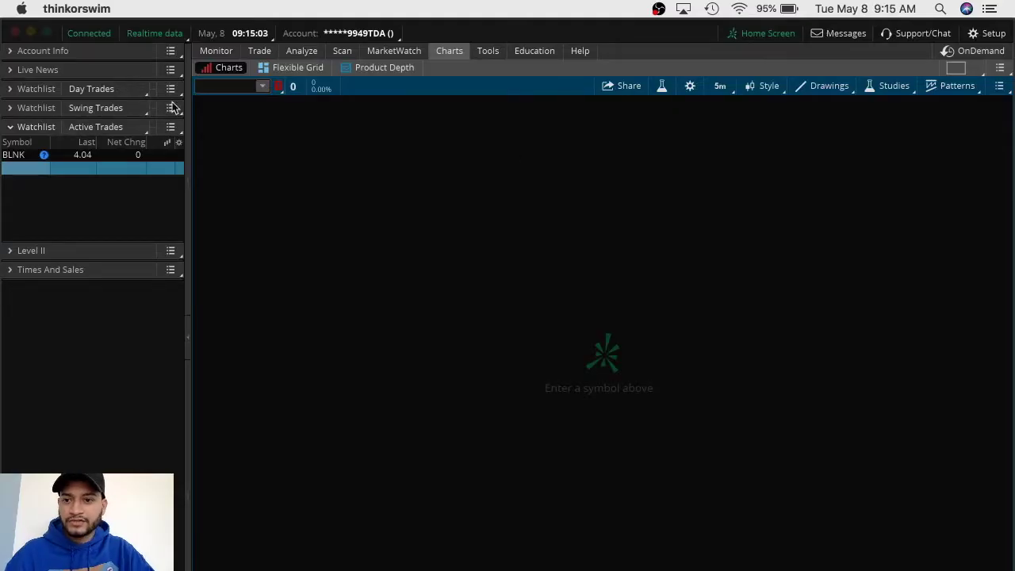
click(226, 89)
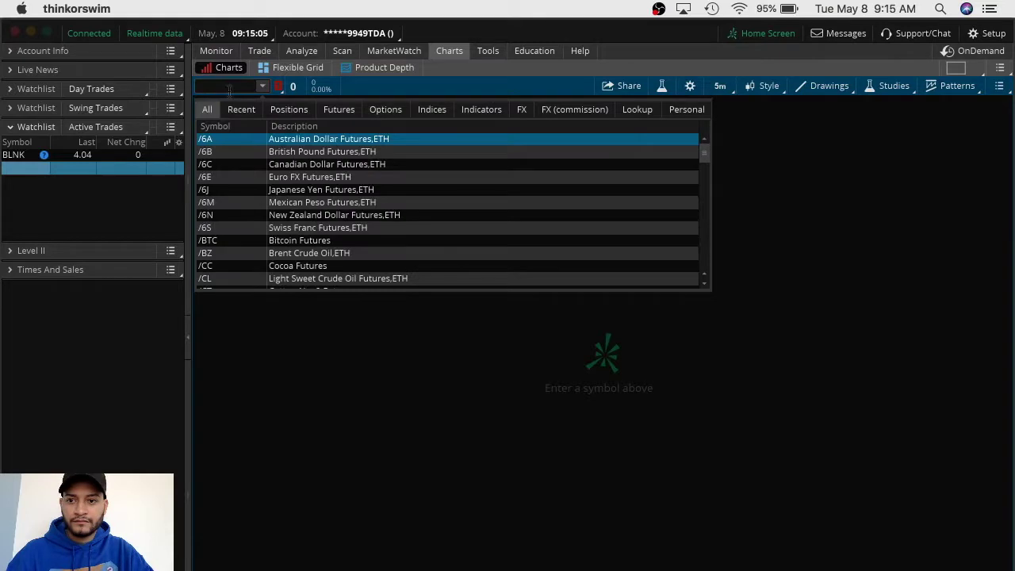
click(229, 90)
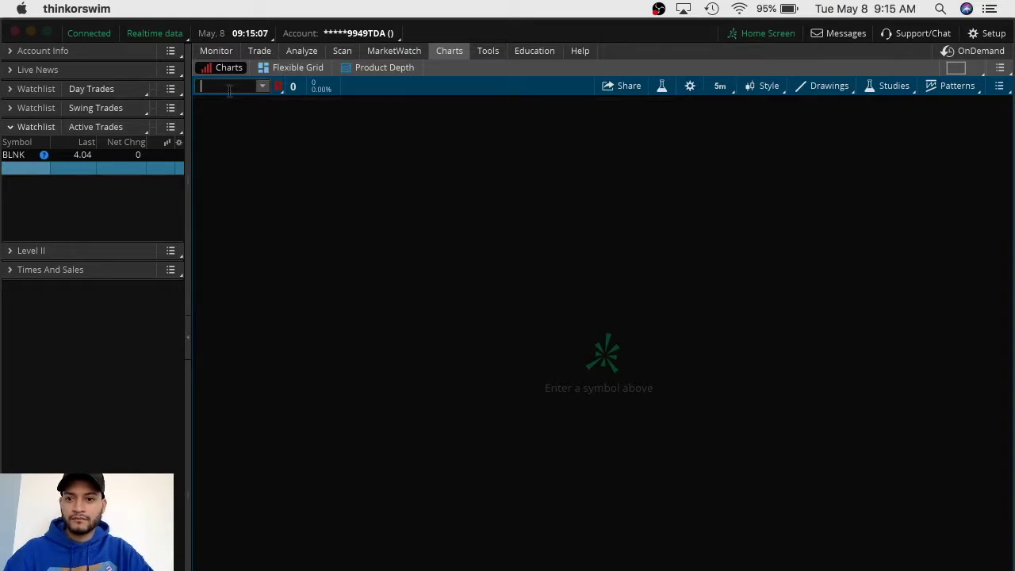
text(SEII)
key(Return)
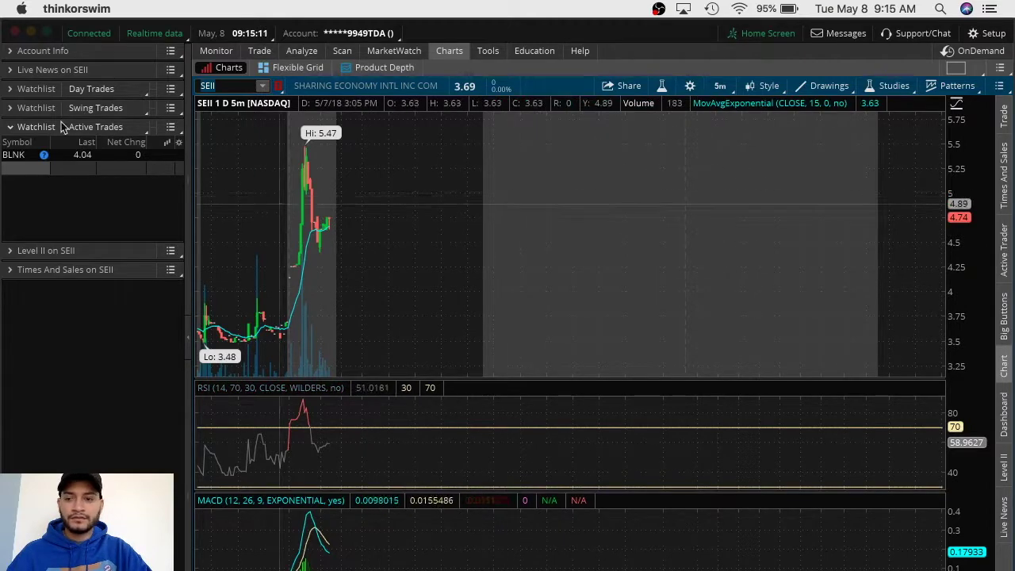
Read the 06:30:00 Live News story on SEII about the Ecrent Capital Holdings license agreement, and close the news.
click(26, 70)
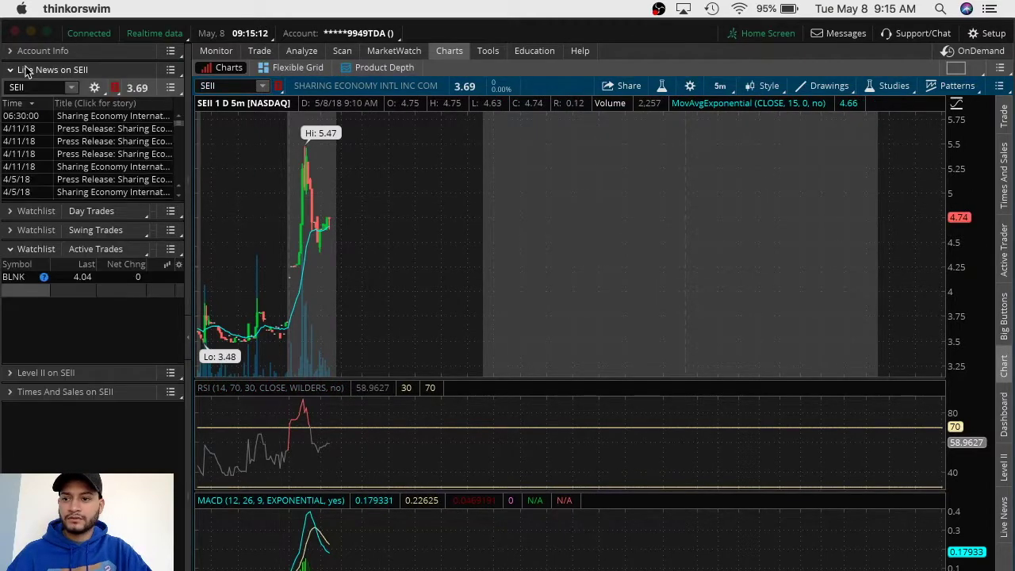
click(28, 119)
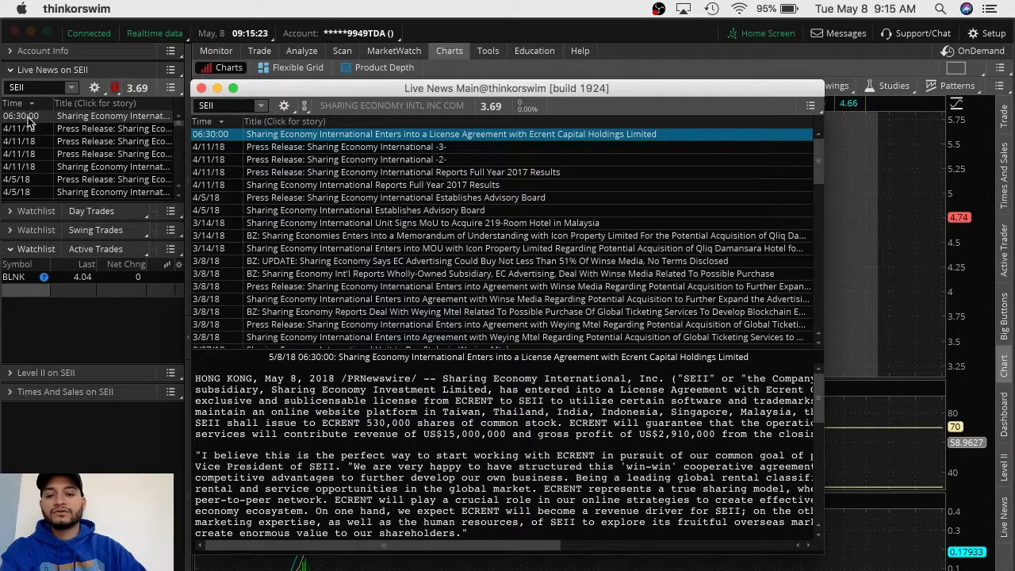
scroll(322, 450, down, 10)
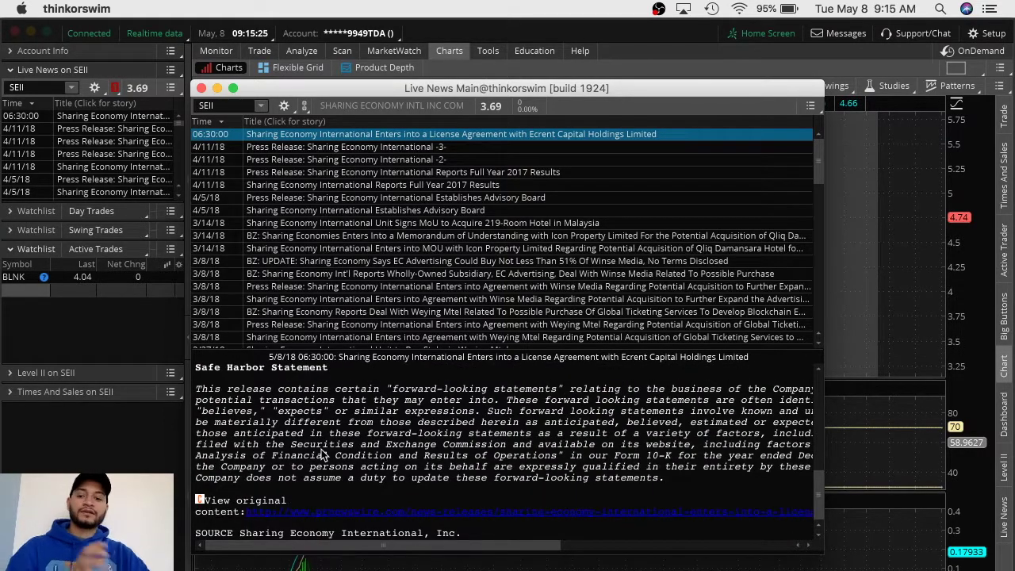
scroll(322, 453, up, 10)
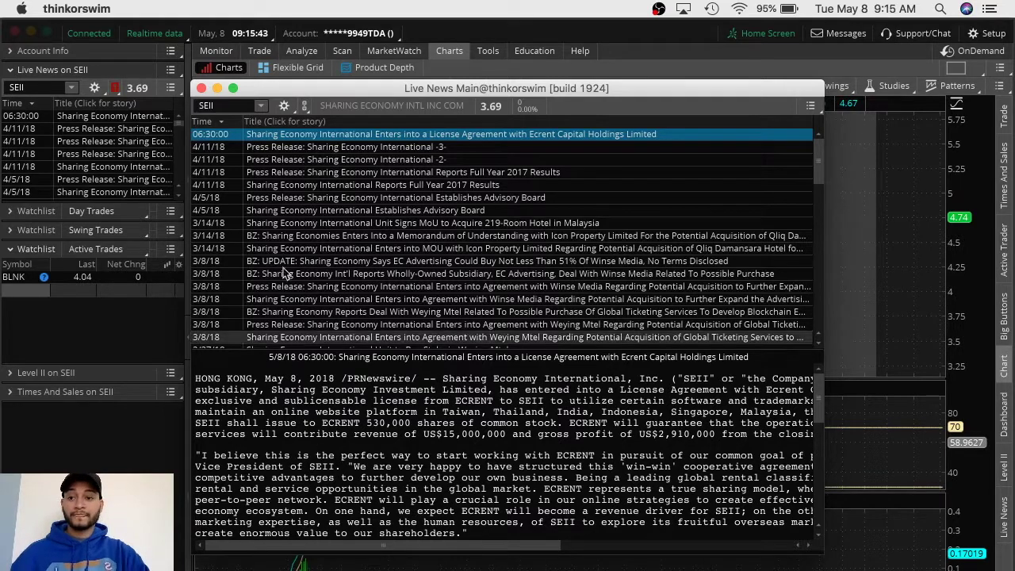
click(202, 88)
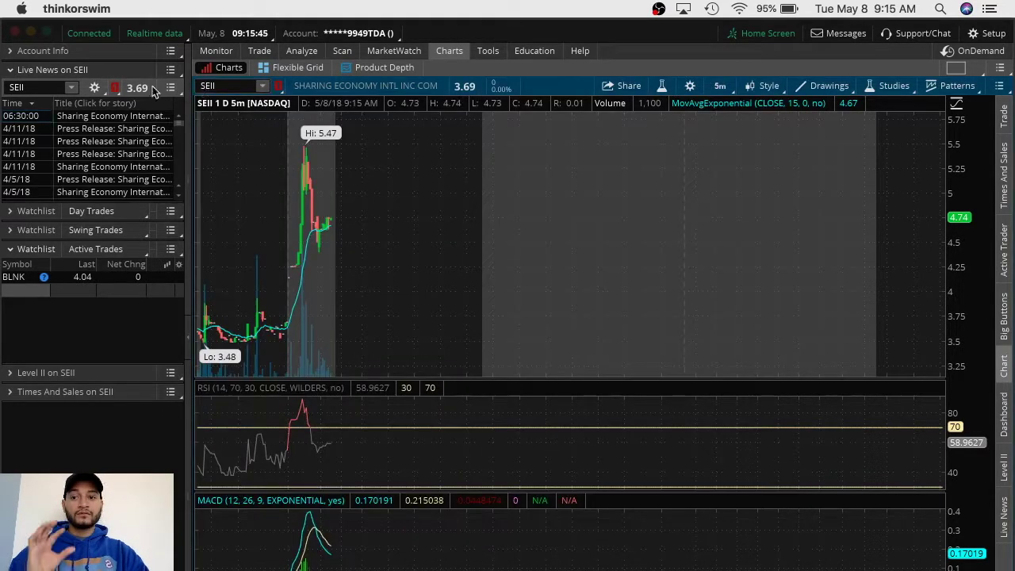
click(81, 70)
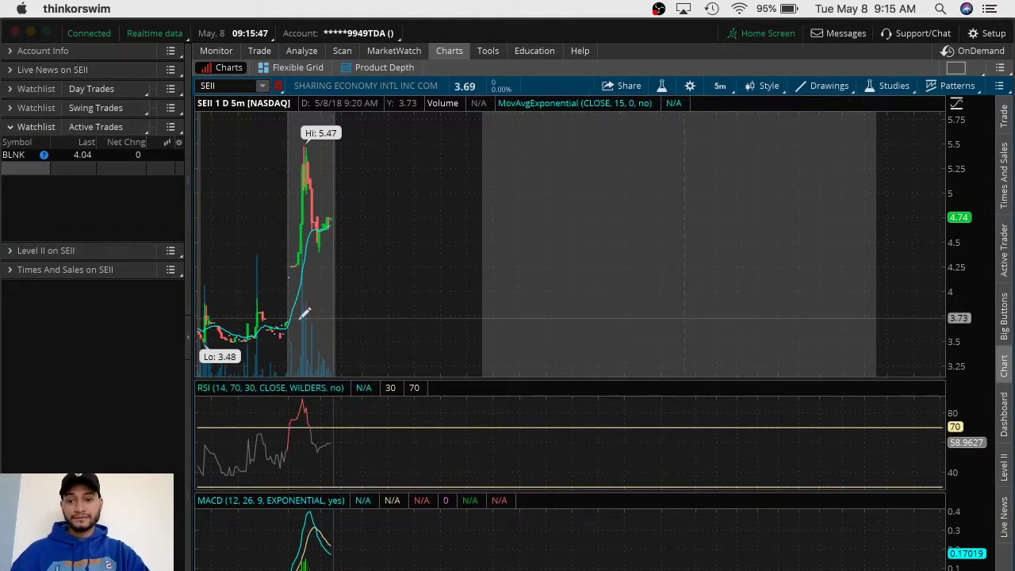
Set the SEII chart to the 180 D : 4h time frame.
click(727, 85)
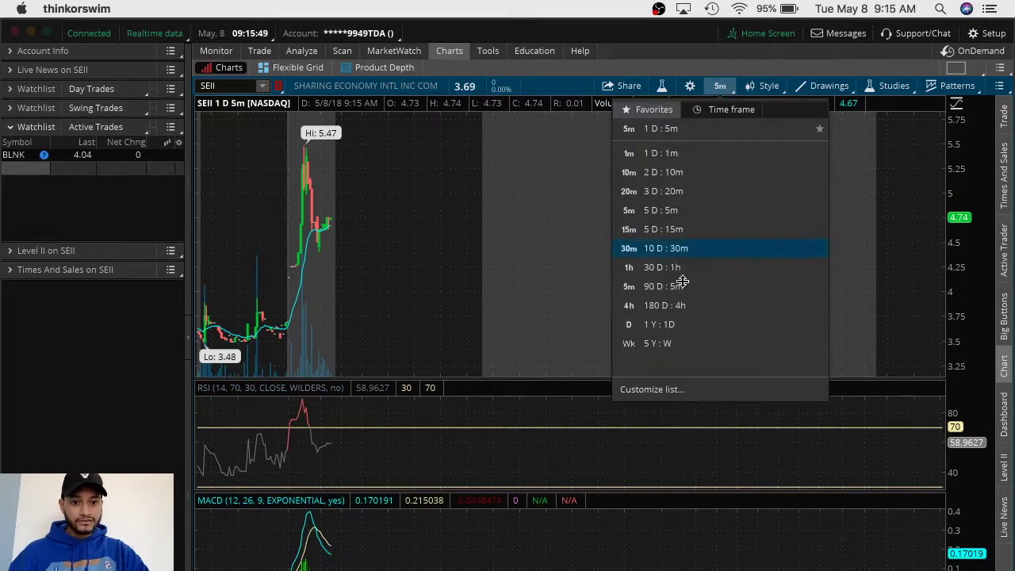
click(673, 307)
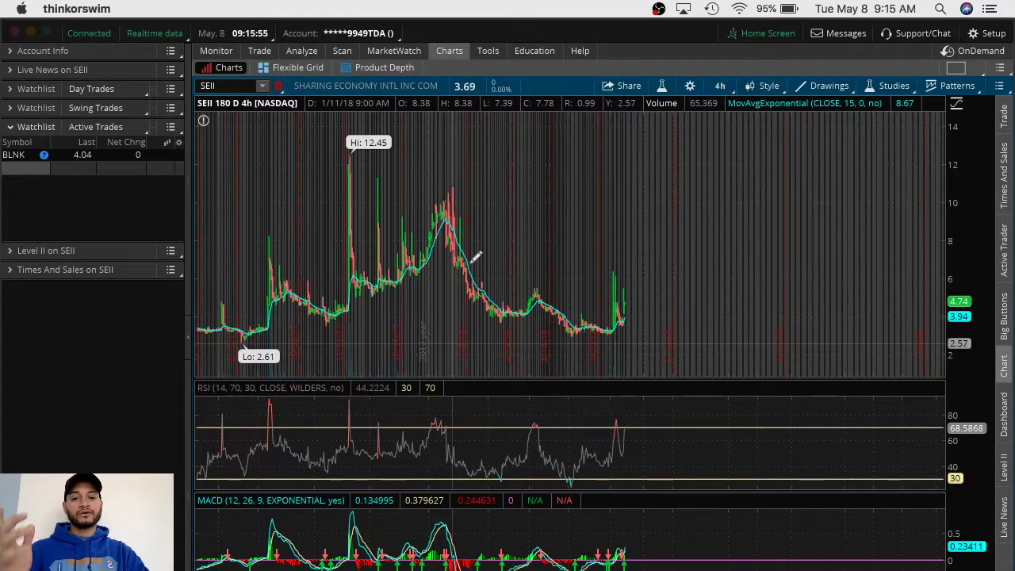
Draw nearly horizontal trendlines on the SEII chart at about 3 under the recent lows and about 6 near the recent highs.
drag(240, 337, 674, 317)
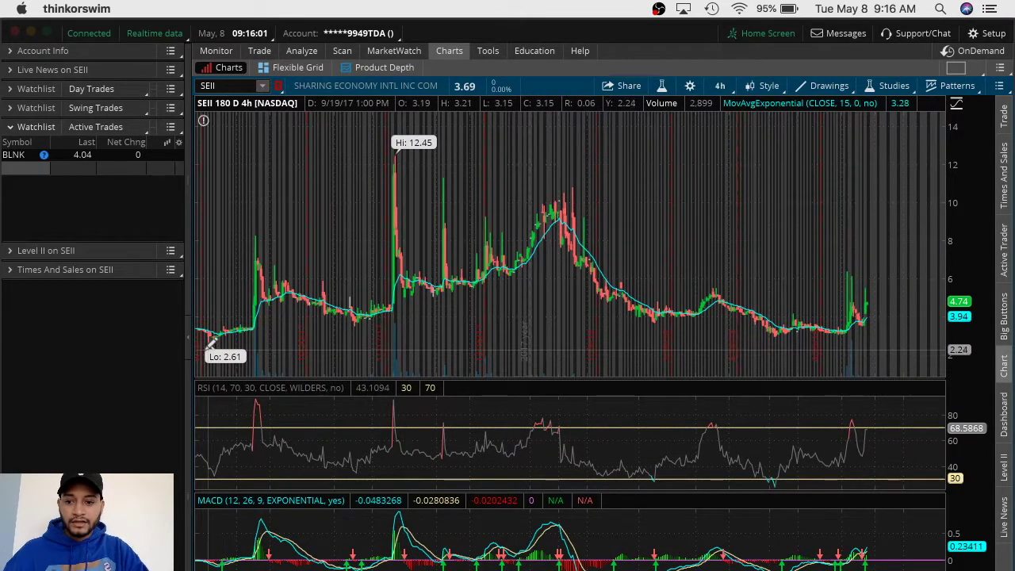
drag(216, 342, 894, 329)
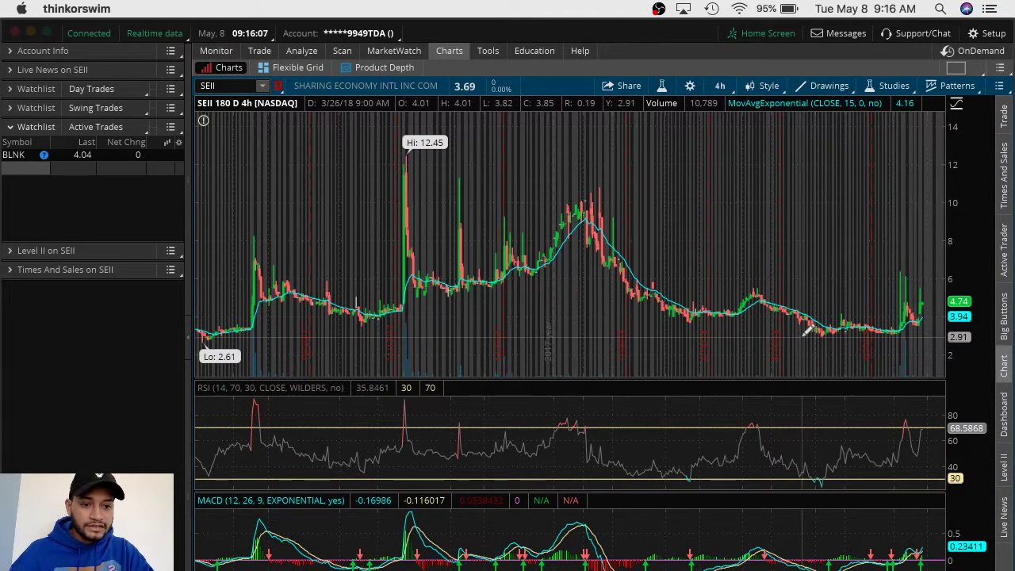
drag(803, 334, 938, 327)
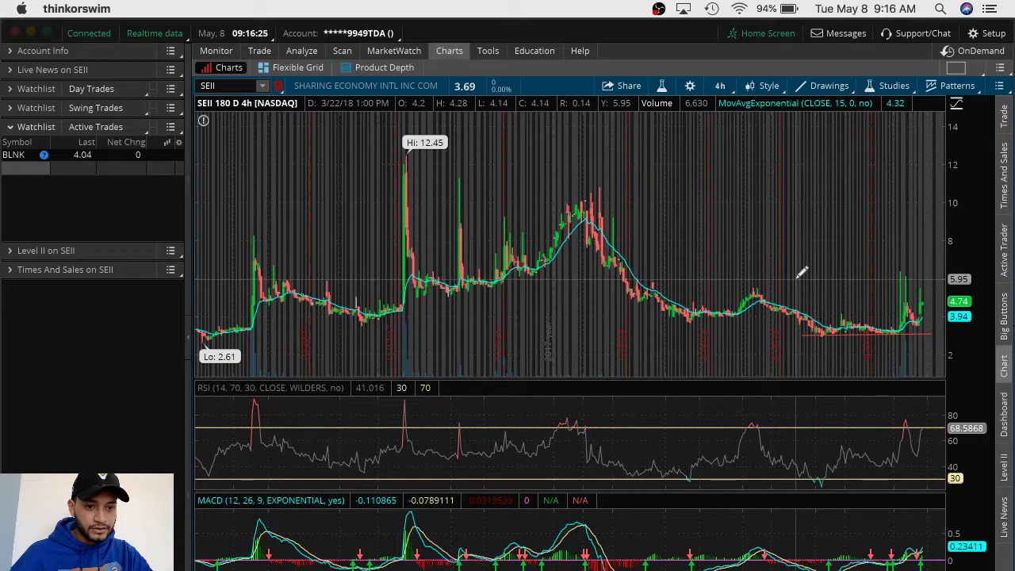
mouse_move(795, 279)
mouse_down()
mouse_move(949, 270)
mouse_move(926, 275)
mouse_up()
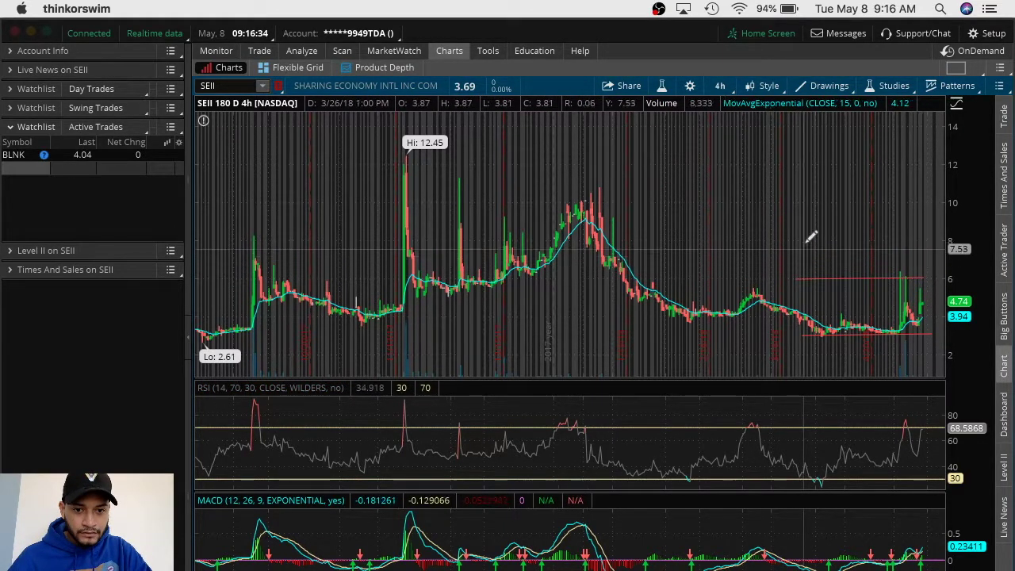
Draw four higher resistance lines on the SEII chart at about 9, 10.6, 11.4 and 12.4.
drag(810, 221, 935, 222)
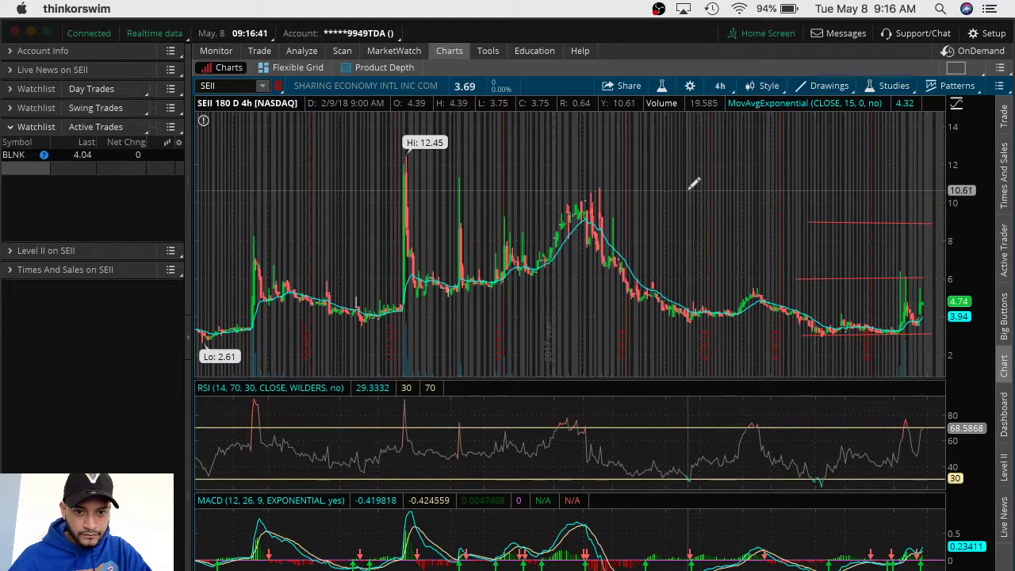
drag(687, 190, 909, 187)
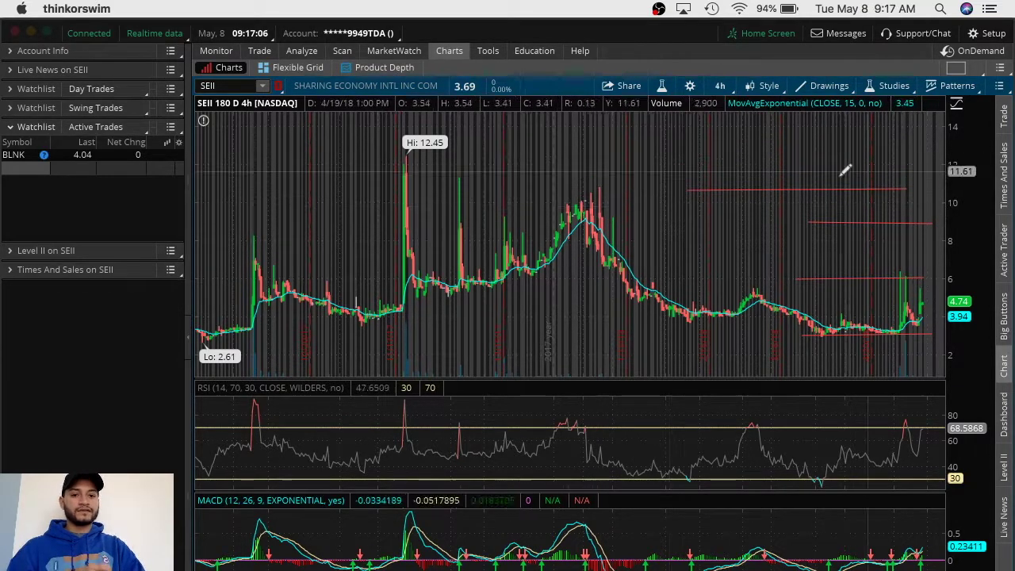
click(469, 178)
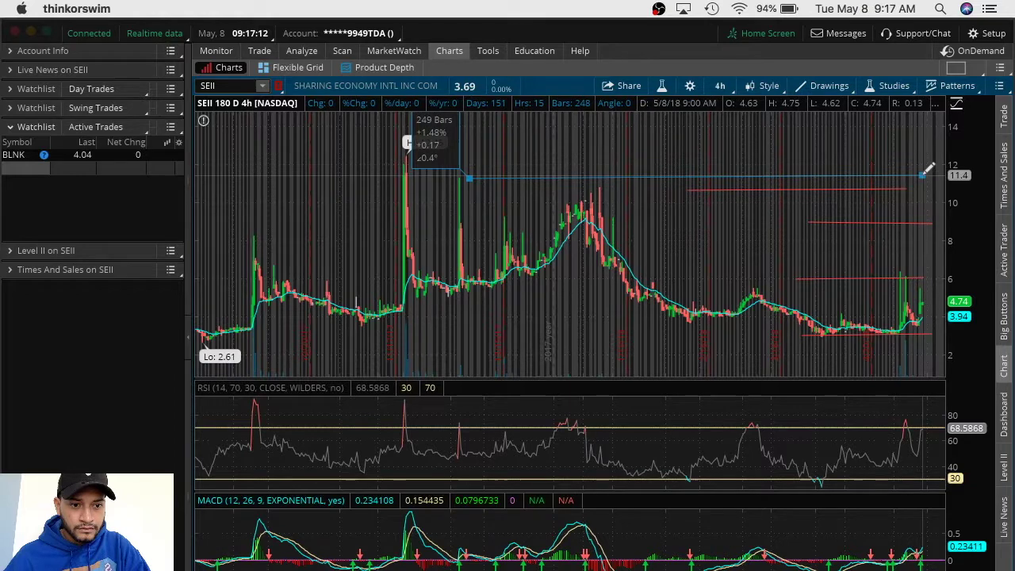
click(923, 173)
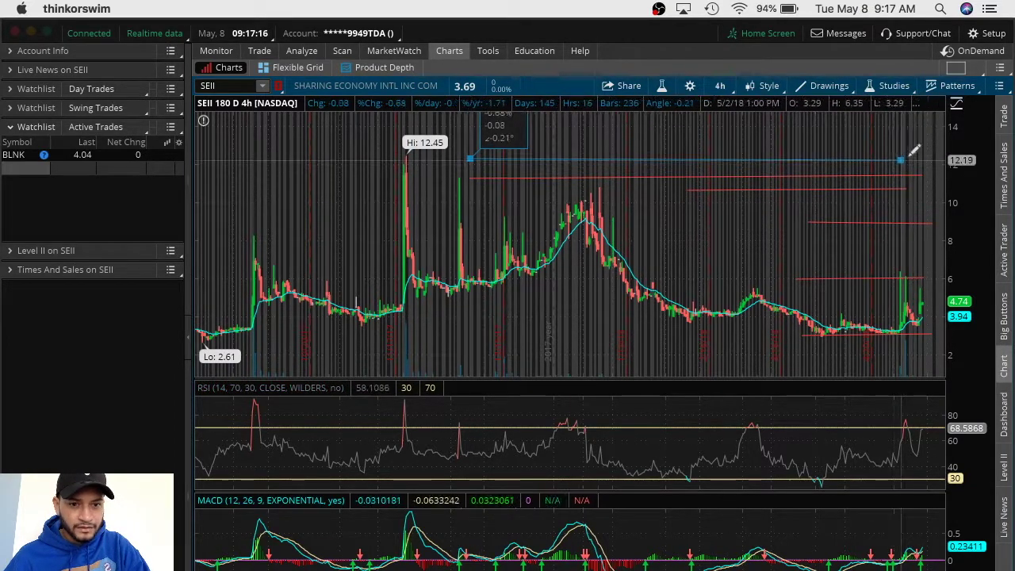
click(912, 153)
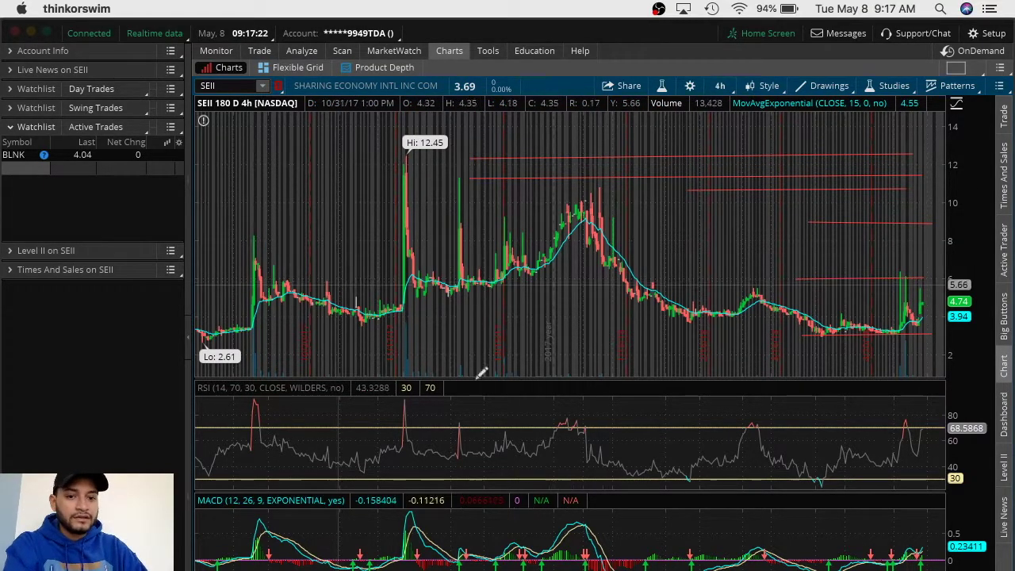
Examine SEII price action on the 1 D : 5m, 1 D : 1m and 2 D : 10m time frames.
scroll(591, 297, down, 1)
scroll(591, 297, down, 2)
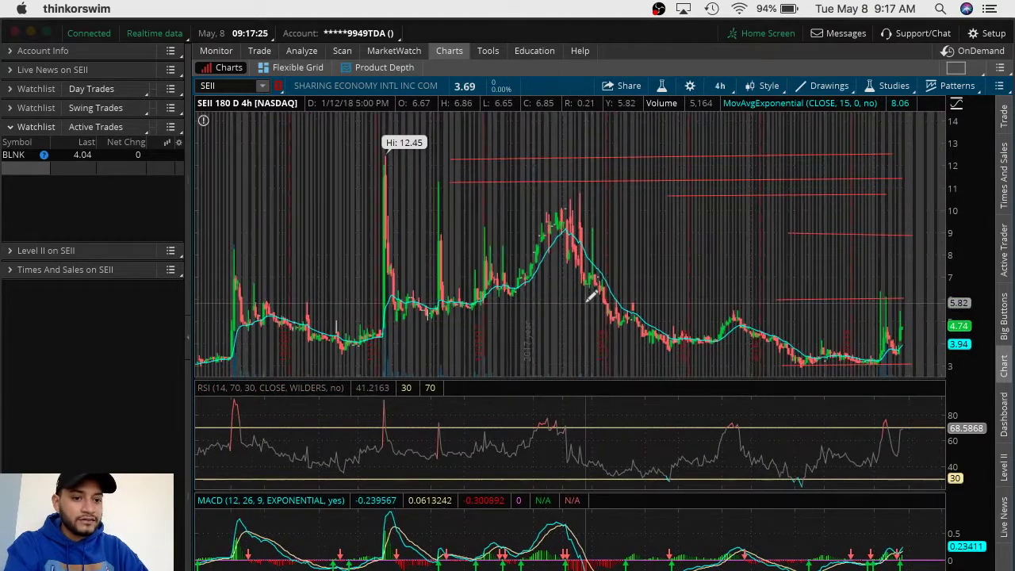
scroll(591, 296, down, 3)
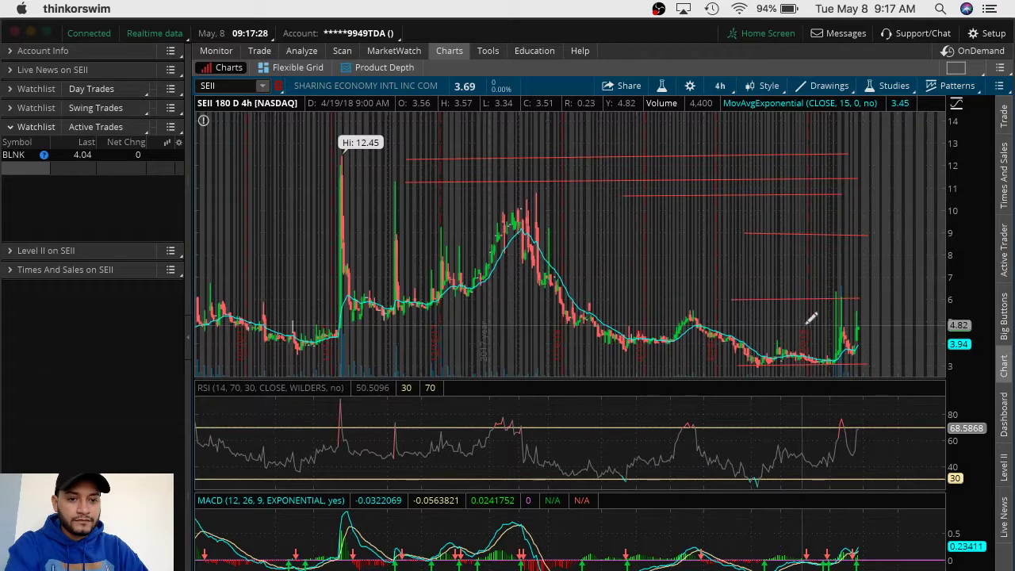
click(721, 85)
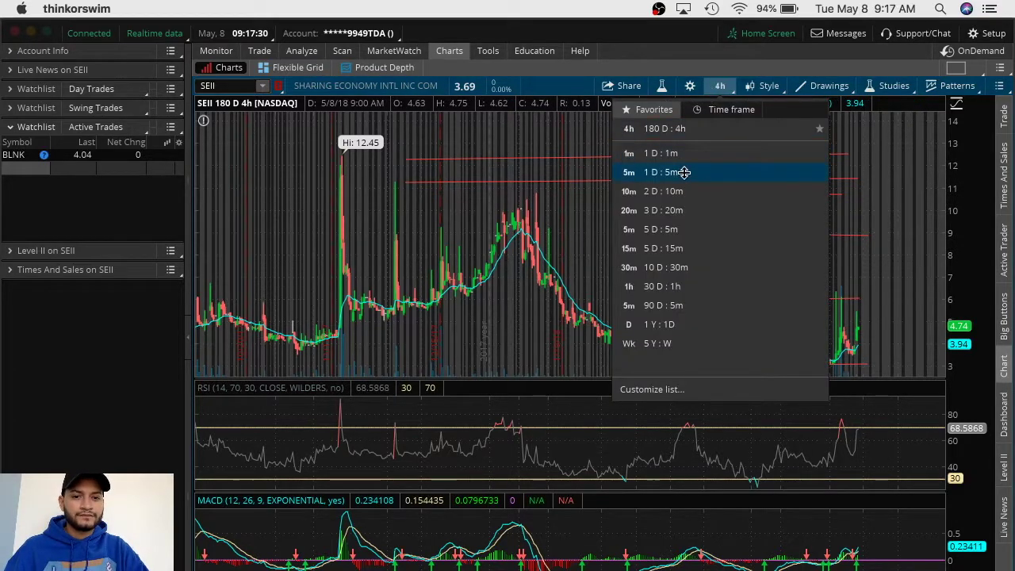
click(683, 172)
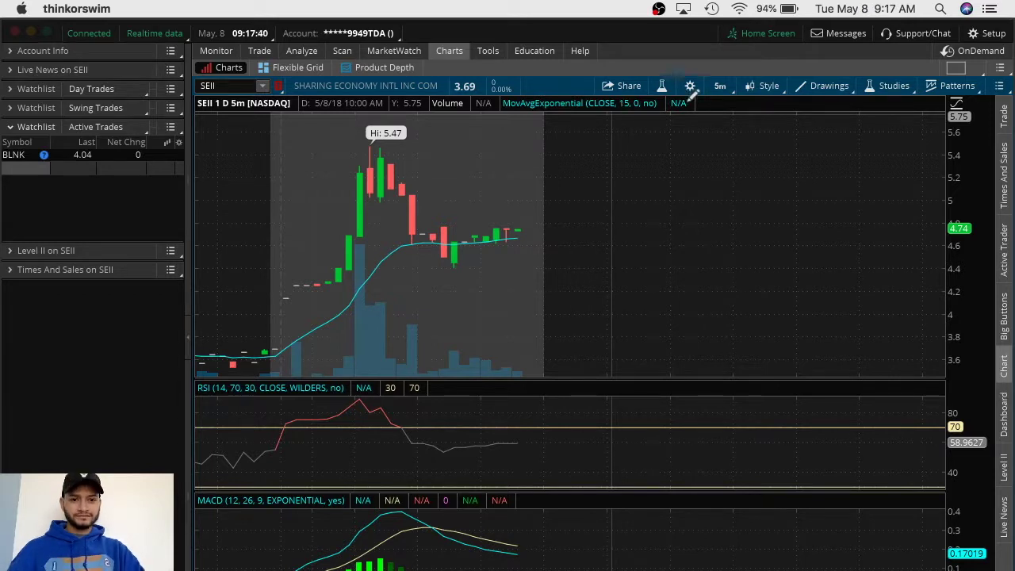
click(726, 86)
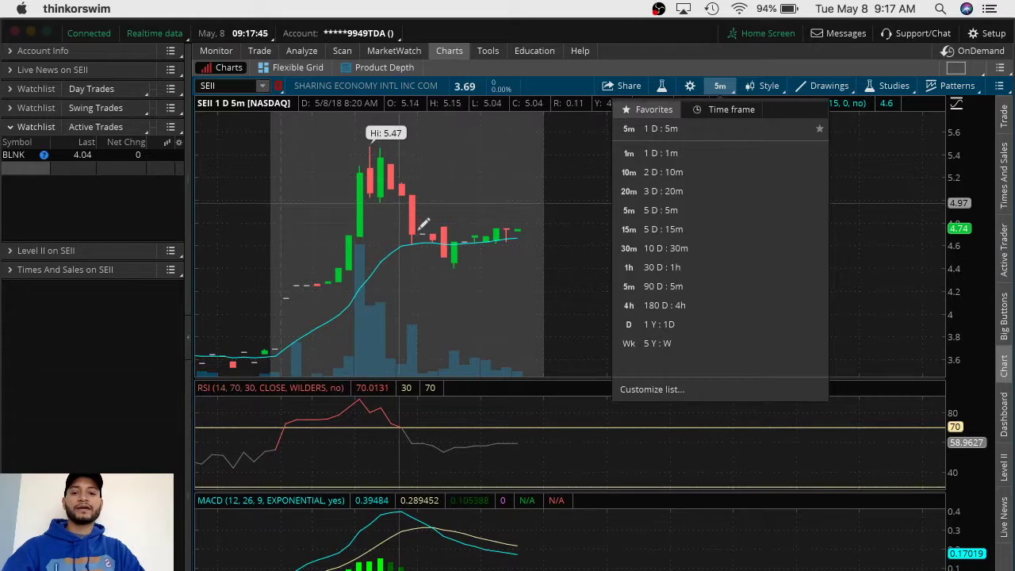
click(657, 153)
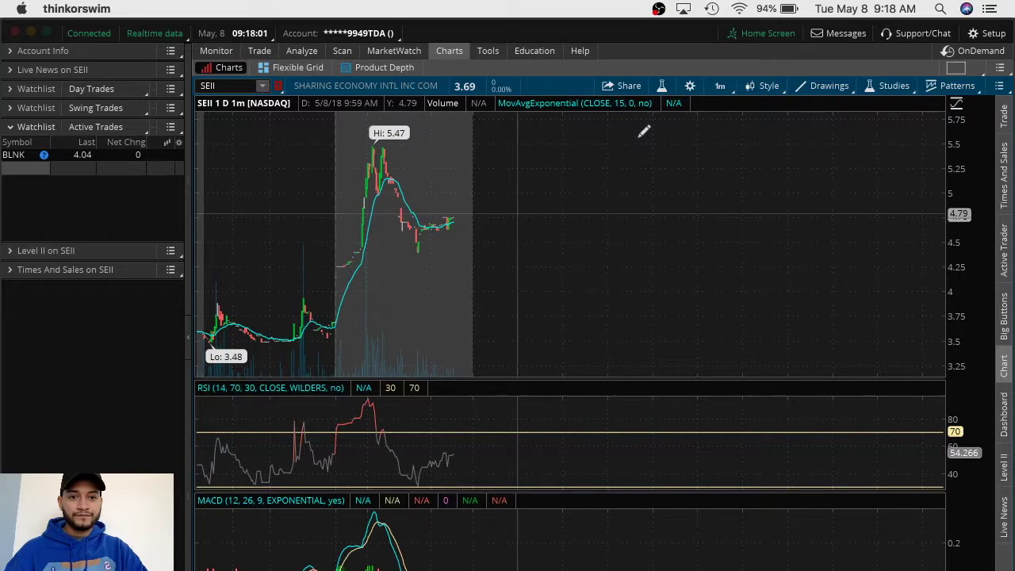
click(720, 84)
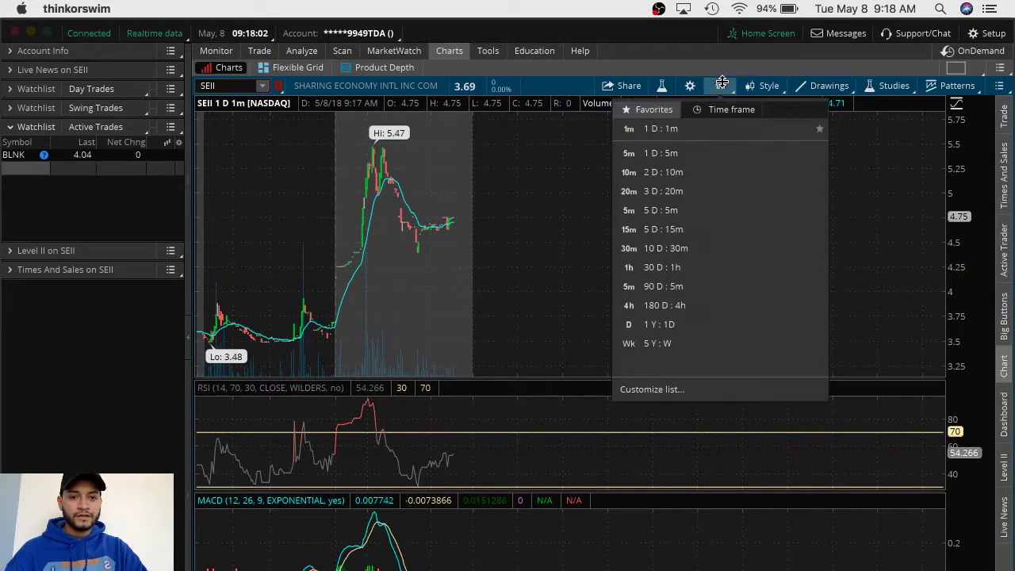
click(663, 172)
Return the SEII chart to the 180 D : 4h time frame and examine the most recent candles.
click(723, 84)
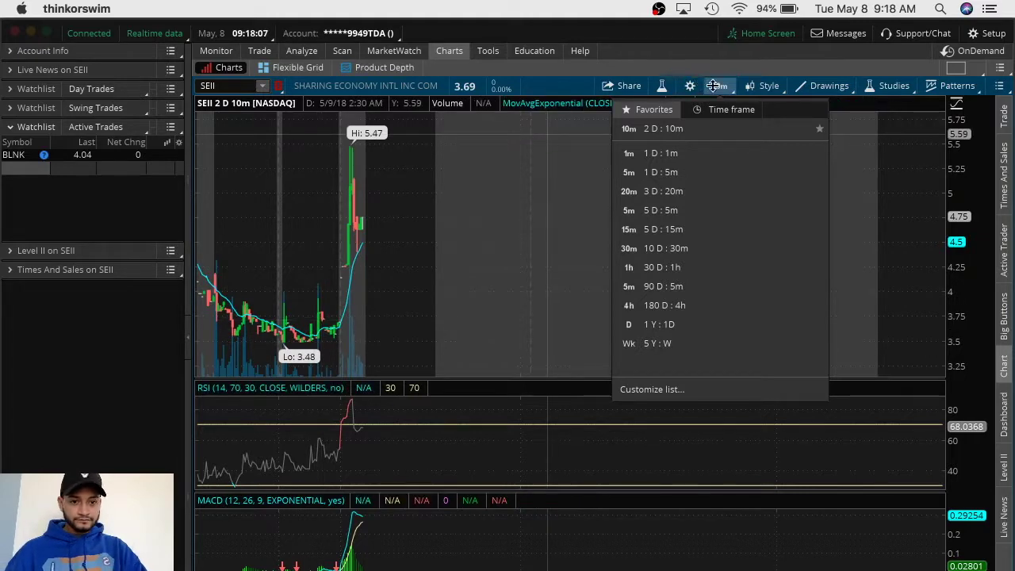
click(668, 308)
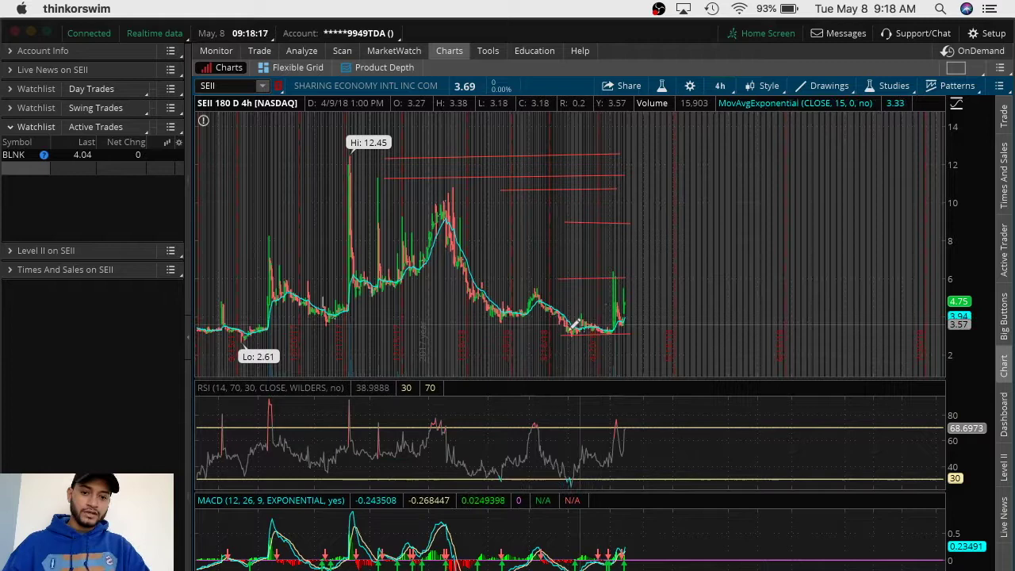
drag(565, 325, 687, 329)
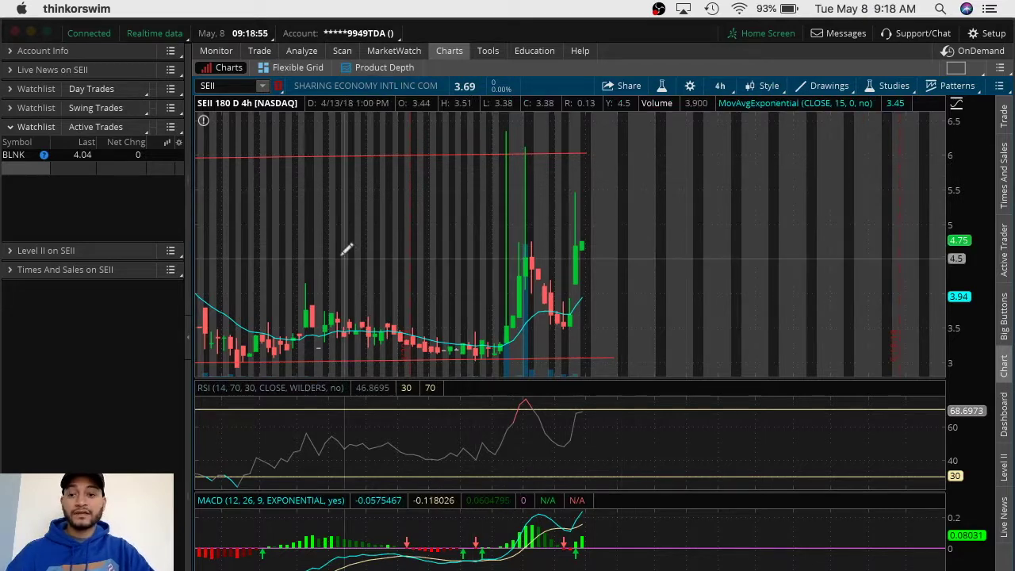
Add SEII to the Active Trades watchlist below BLNK.
click(19, 167)
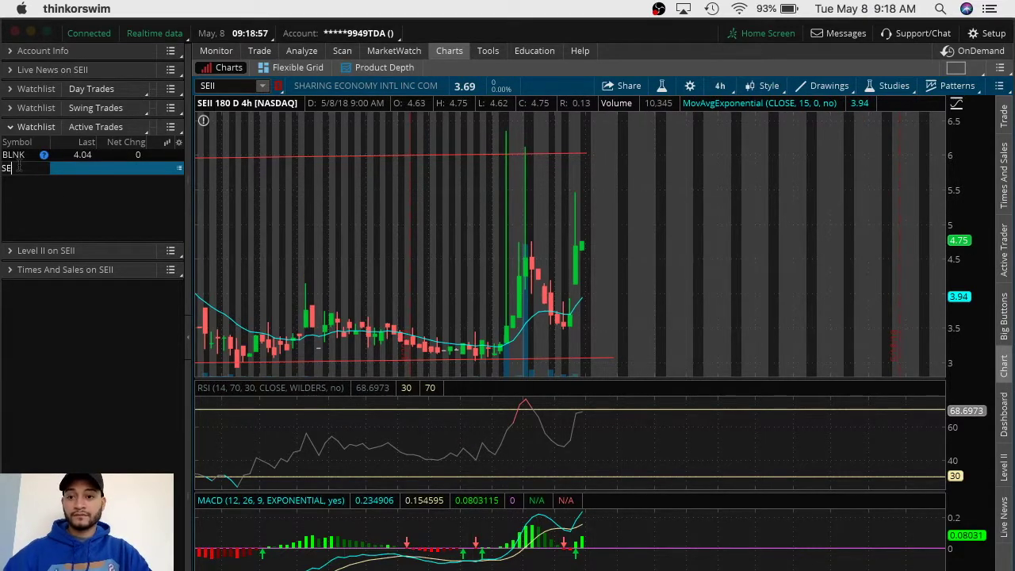
text(SEII)
key(Return)
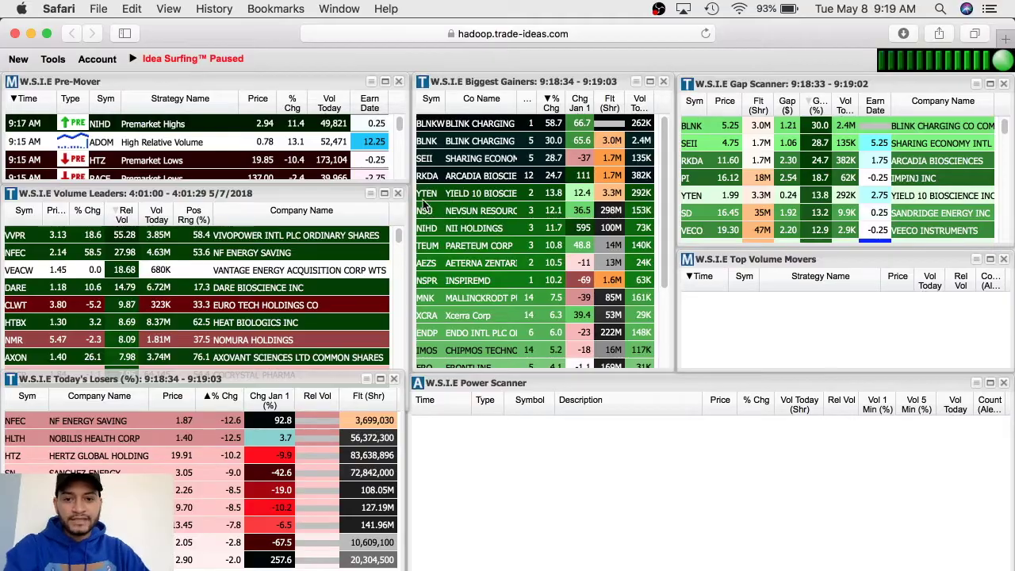
Switch from the Trade Ideas scanner back to thinkorswim, add YTEN to the Active Trades watchlist and load its chart.
key(super+Tab)
click(47, 181)
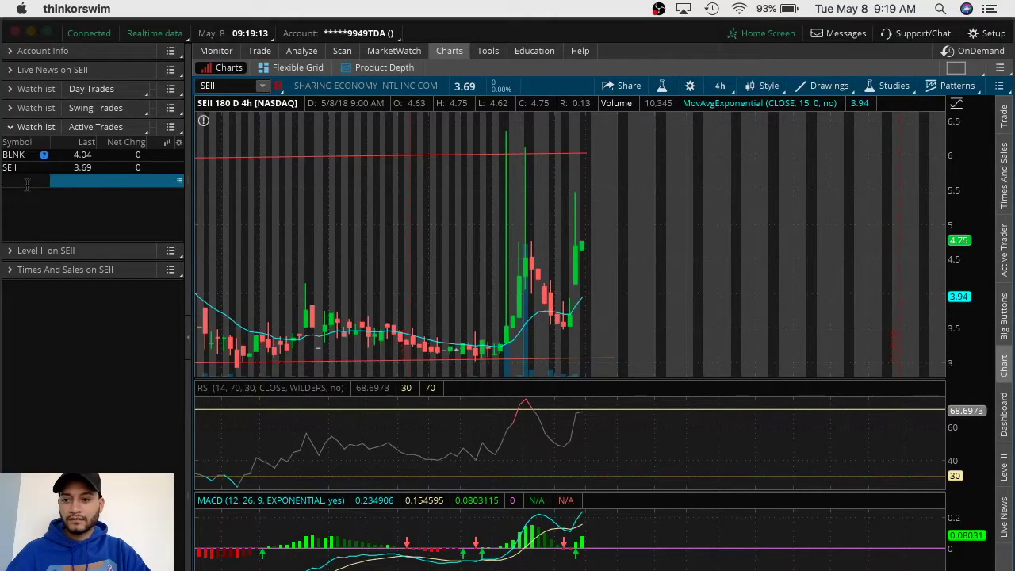
text(YTE)
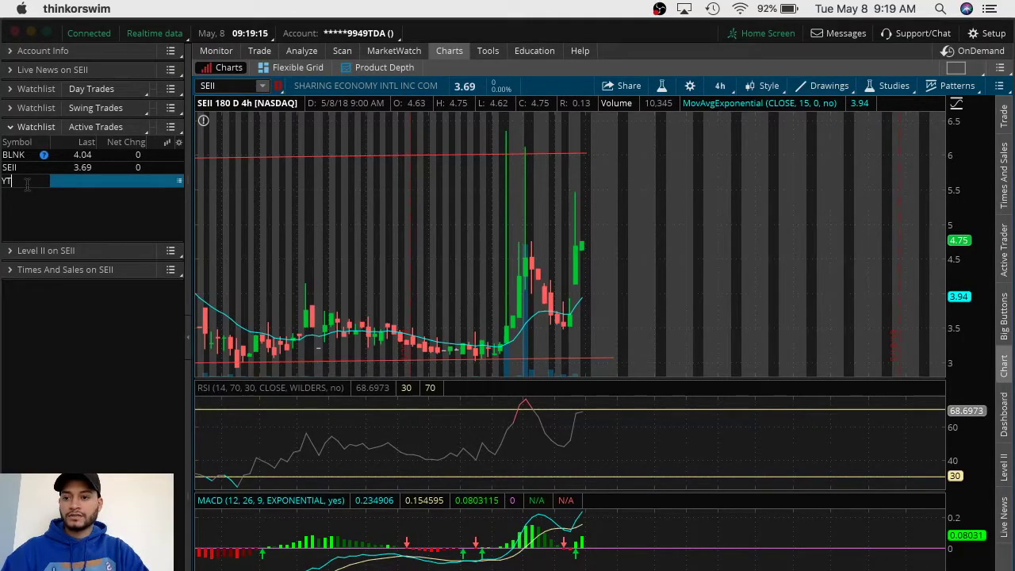
text(N)
key(Return)
click(24, 181)
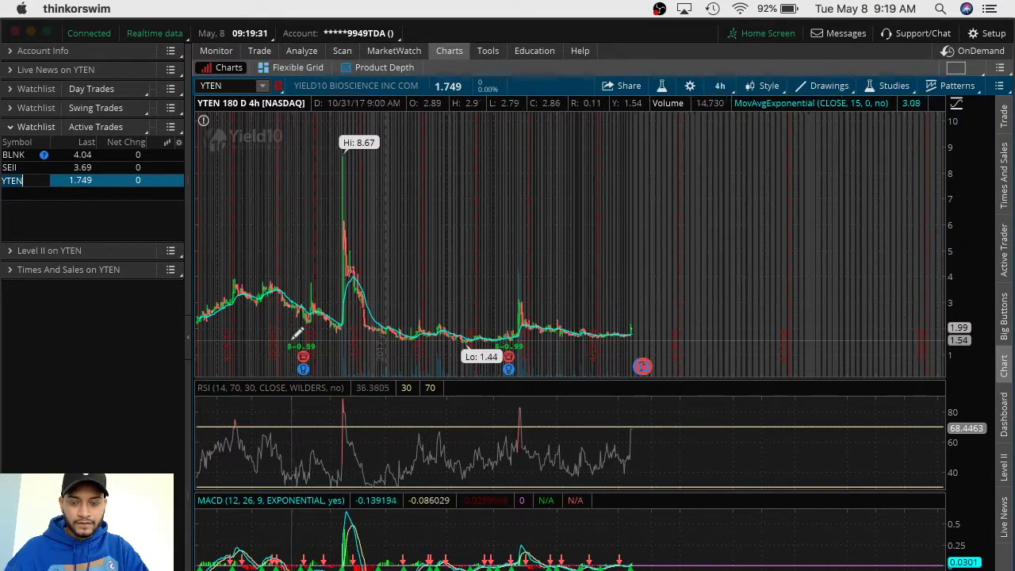
Draw two horizontal resistance lines on the YTEN chart at about 2.9 and about 4.
drag(294, 329, 668, 337)
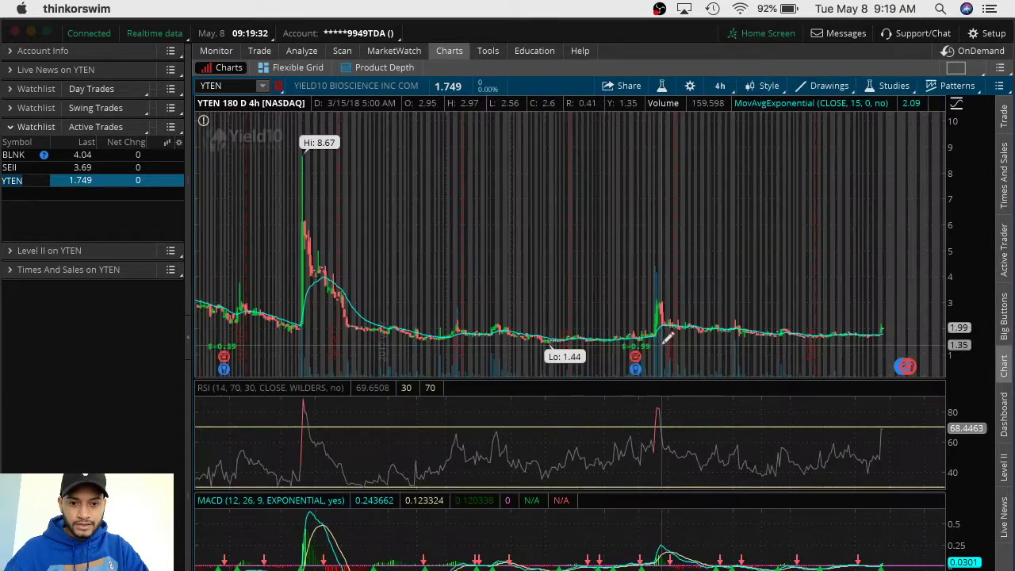
click(758, 305)
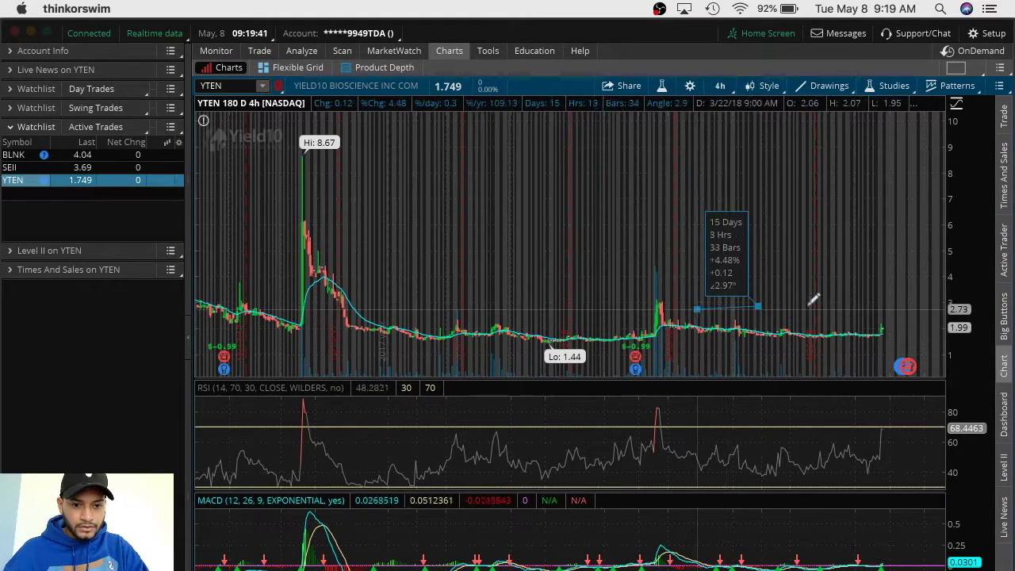
click(896, 305)
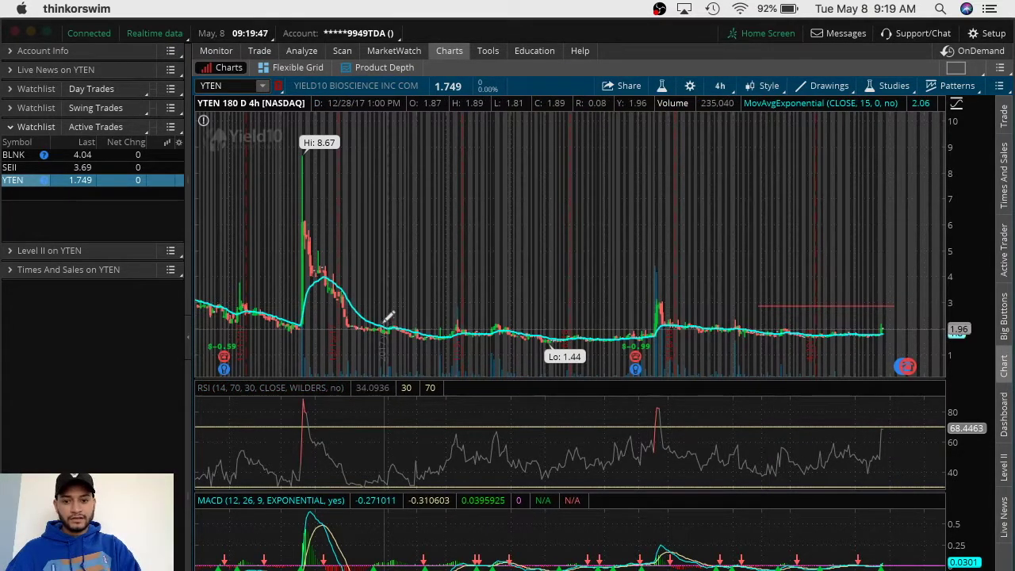
click(364, 275)
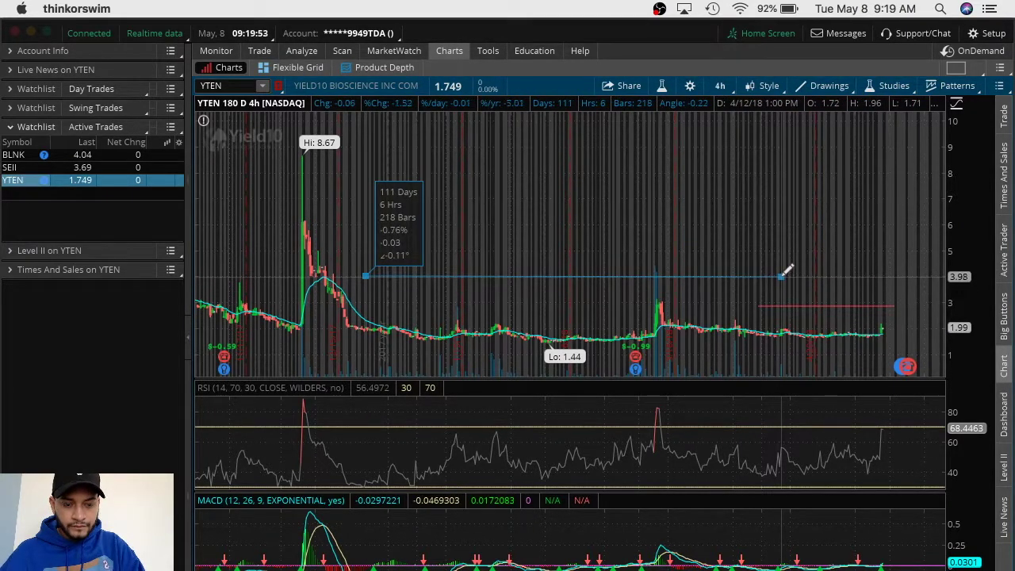
click(782, 276)
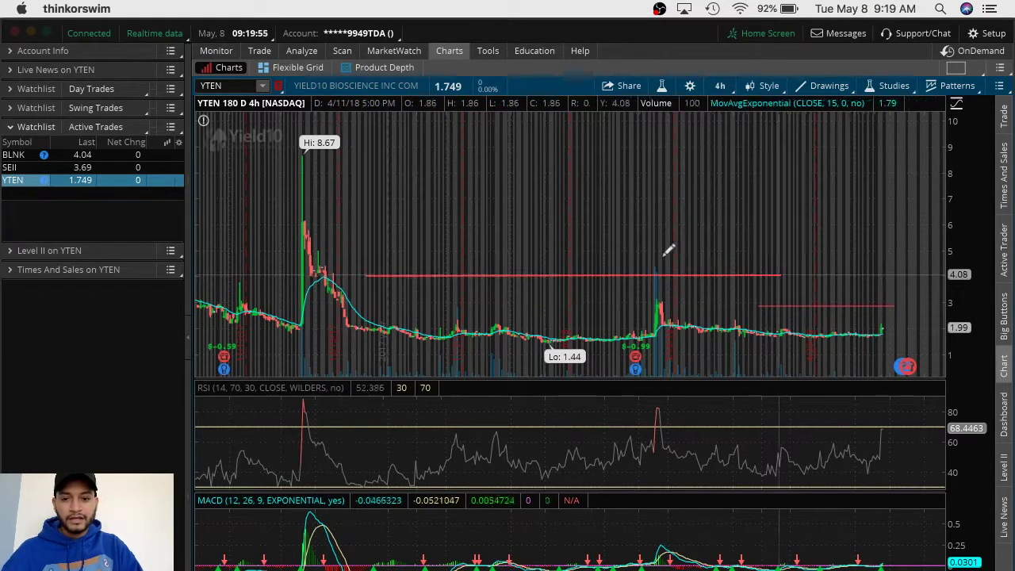
Draw three more resistance lines on the YTEN chart at about 4.9, 8.3 and 3.7.
click(344, 254)
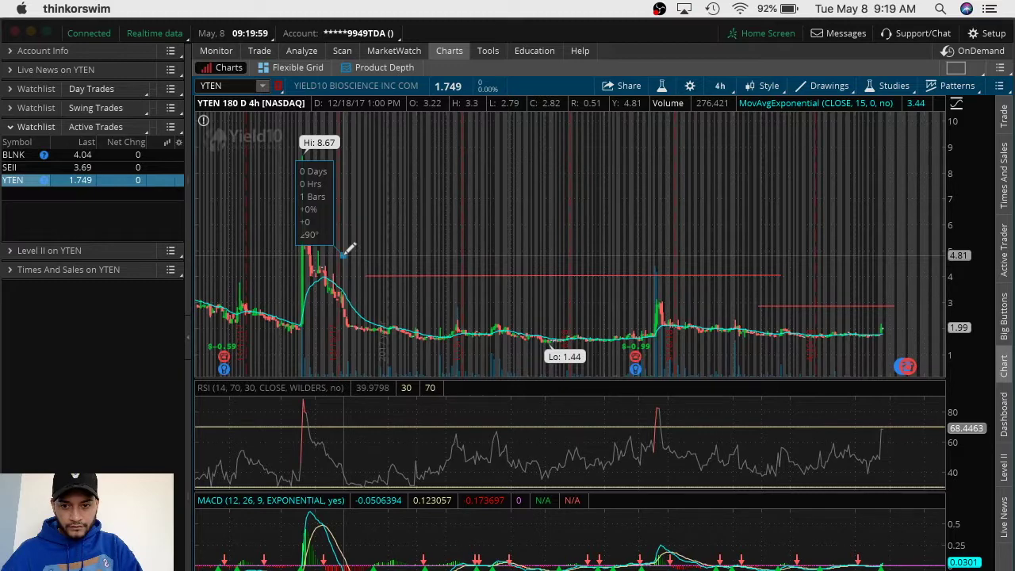
click(672, 260)
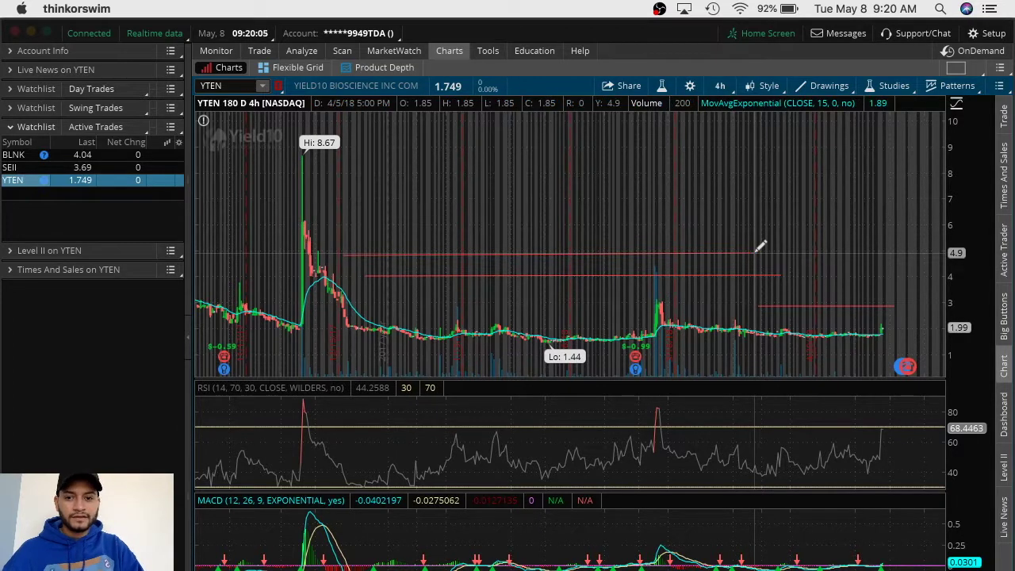
click(755, 250)
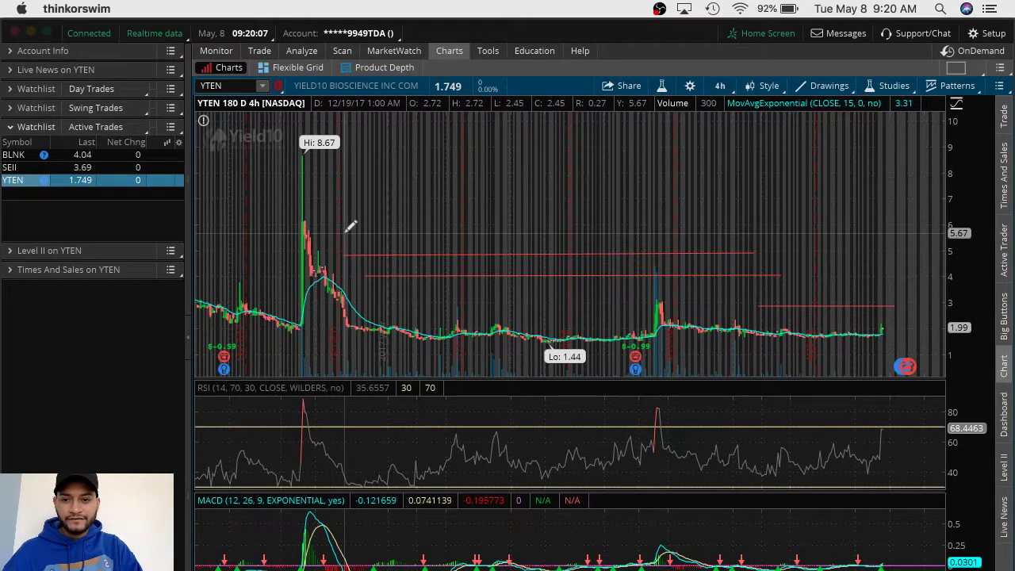
click(311, 163)
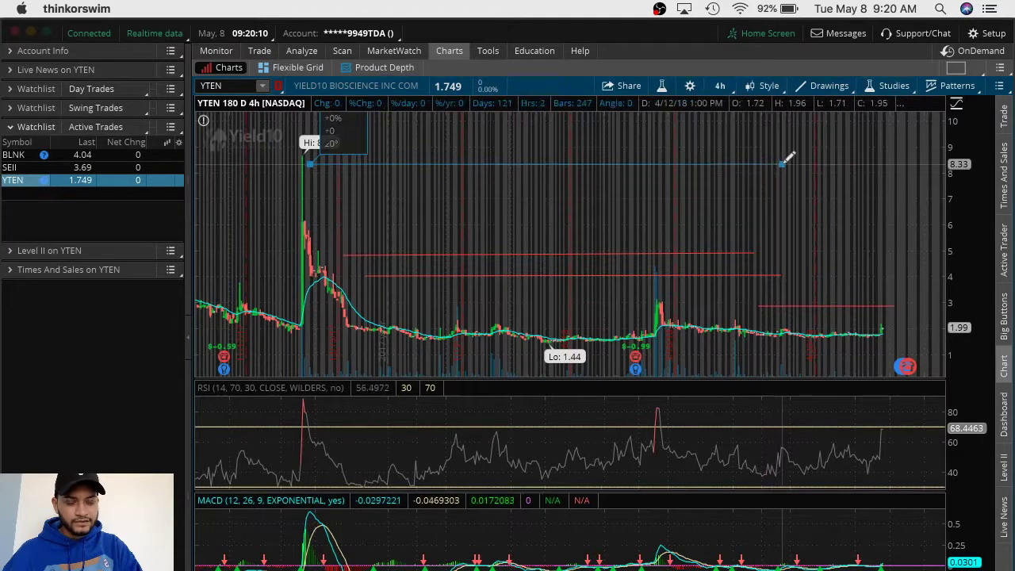
click(783, 163)
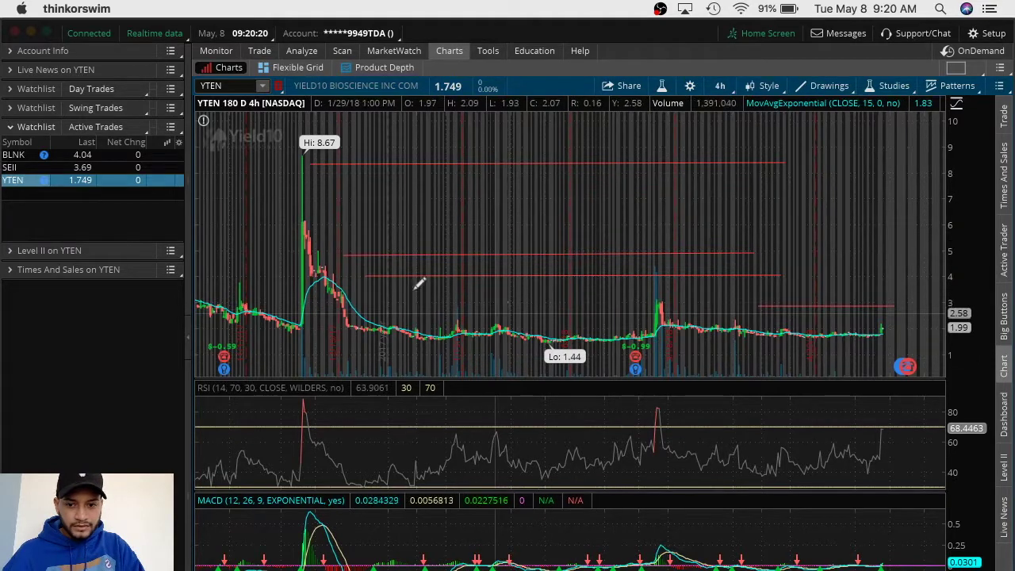
drag(242, 283, 836, 284)
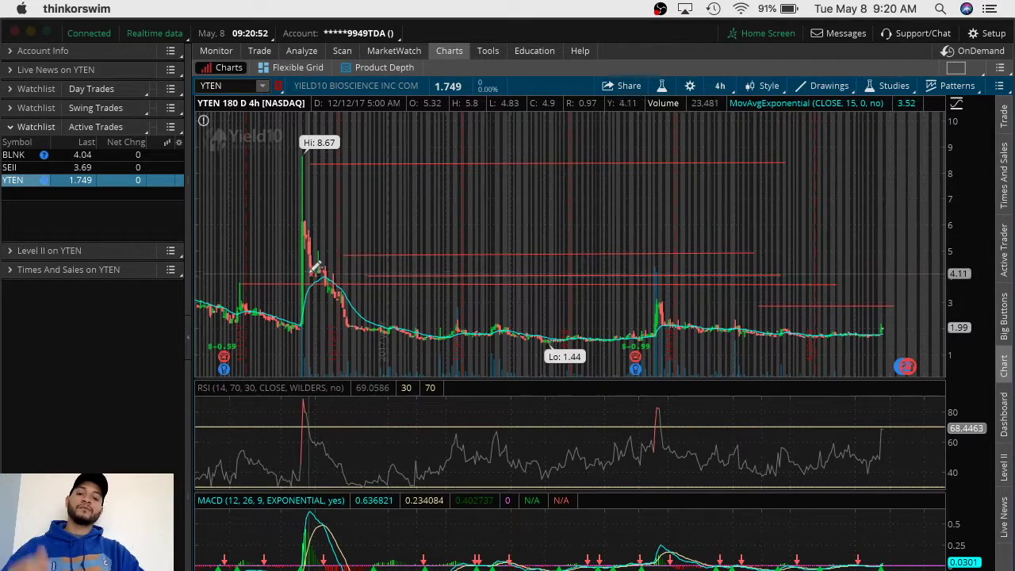
Examine the candles around YTEN's 8.67 spike and measure the potential move from about 2 up to the resistance line at about 4.
scroll(329, 275, up, 5)
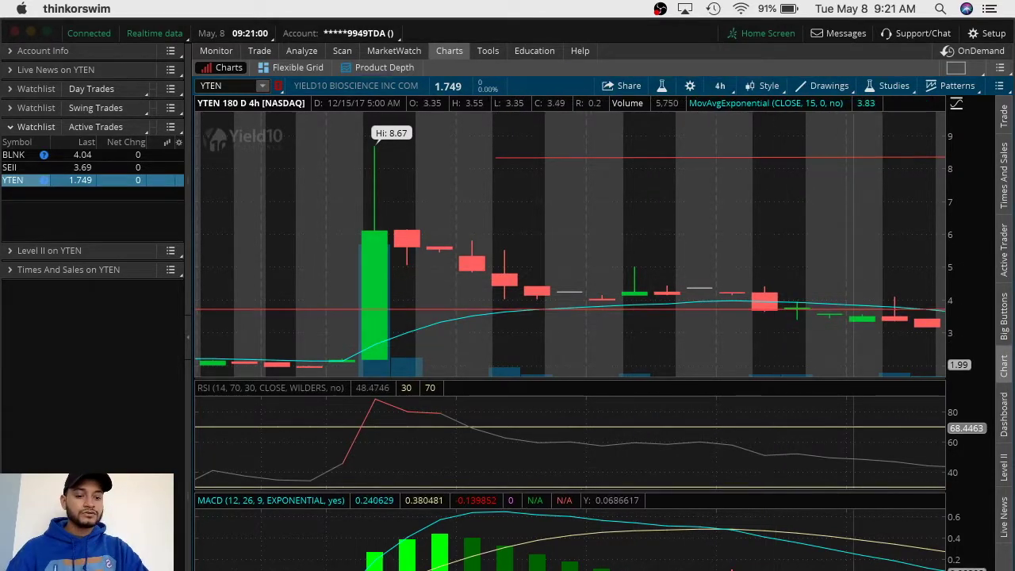
scroll(849, 559, down, 2)
scroll(849, 558, down, 5)
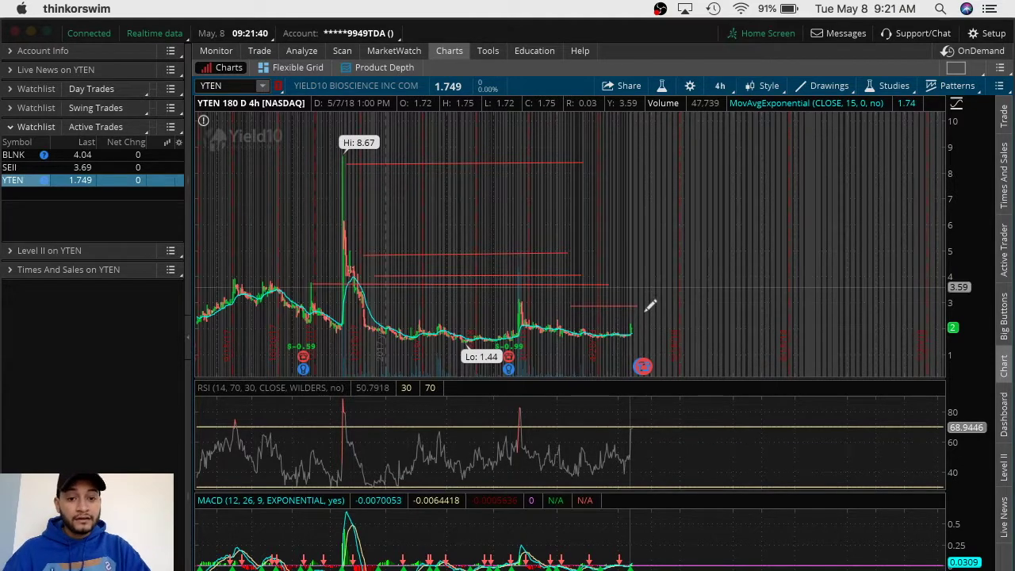
click(645, 327)
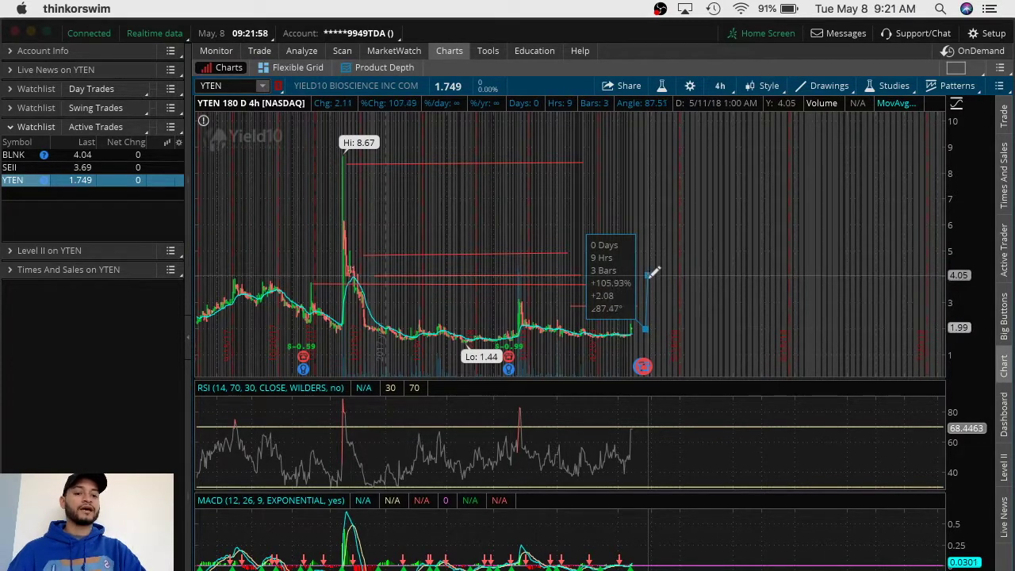
click(649, 323)
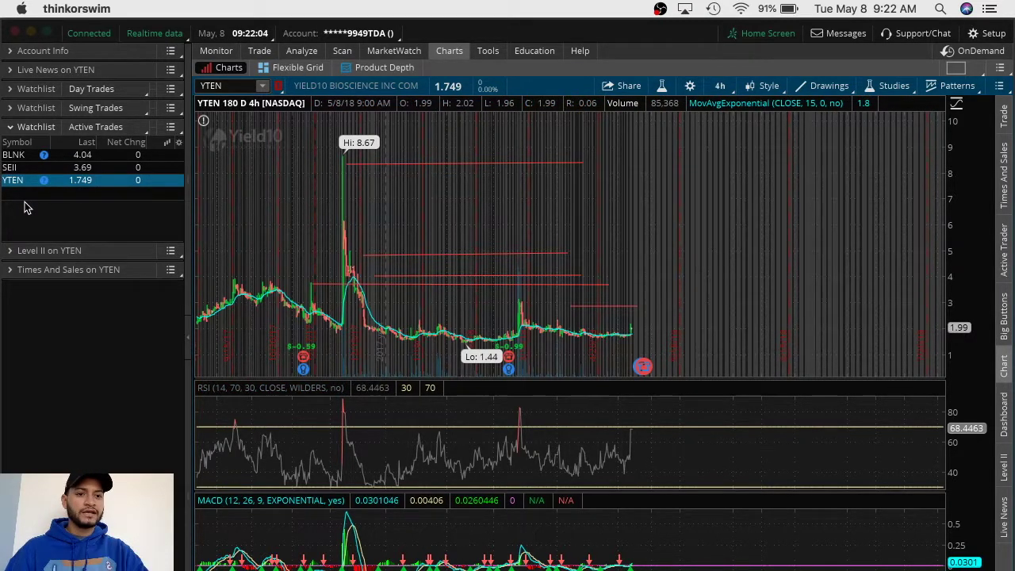
Check the Trade Ideas scanner, return to thinkorswim, add AEZS to the Active Trades watchlist below YTEN and load its chart.
key(super+Tab)
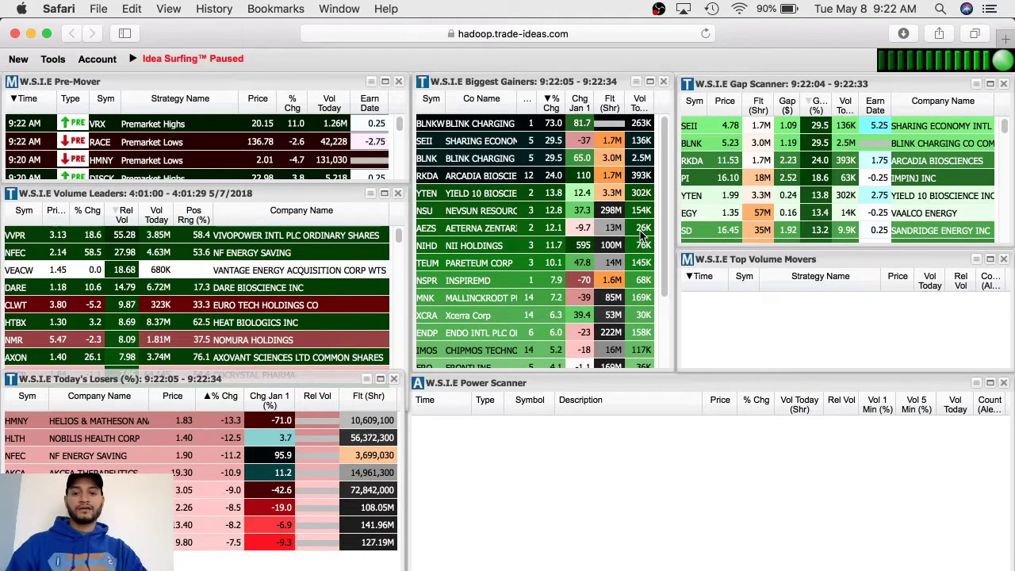
key(super+Tab)
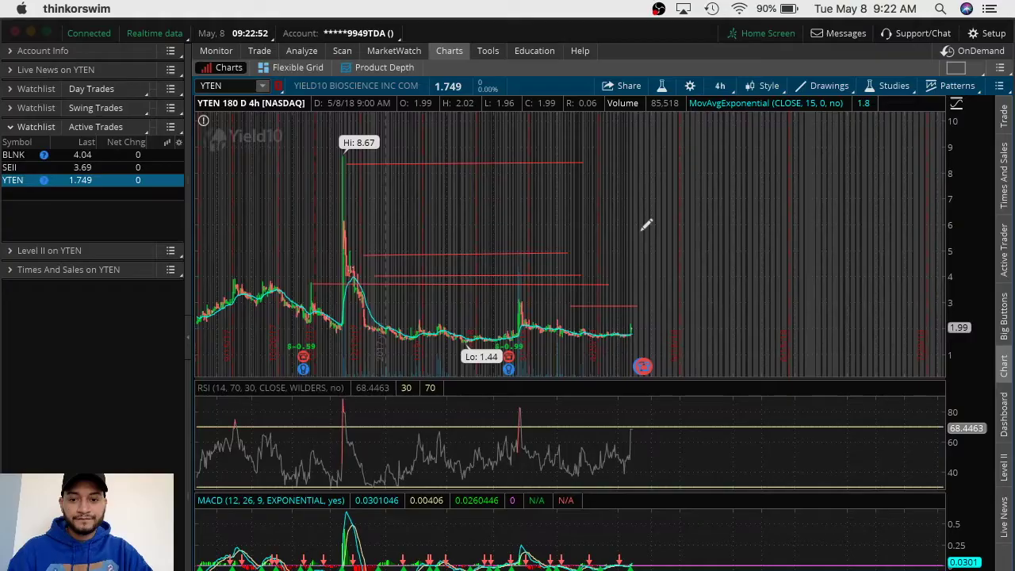
click(8, 194)
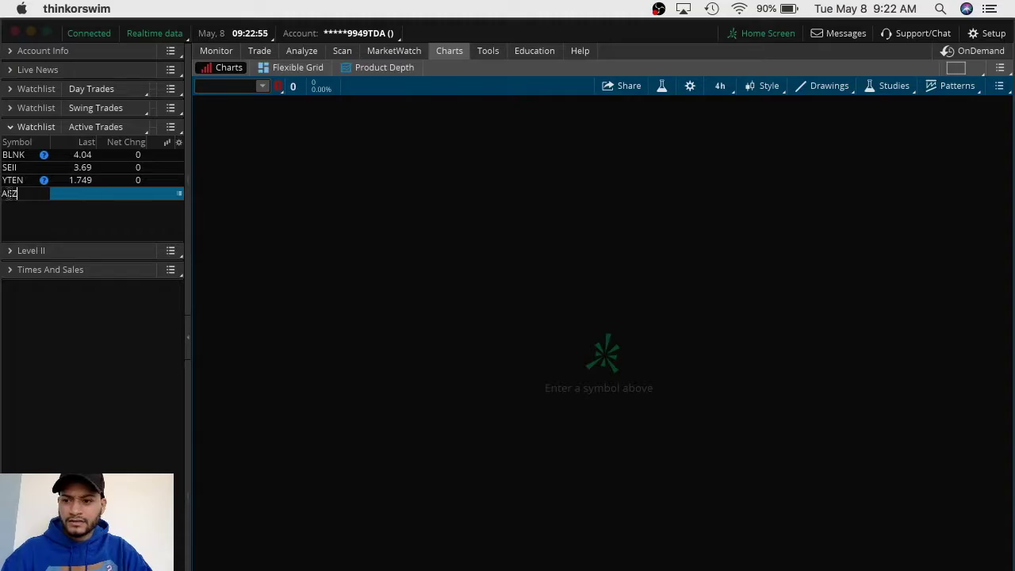
key(super+Tab)
key(super+Tab)
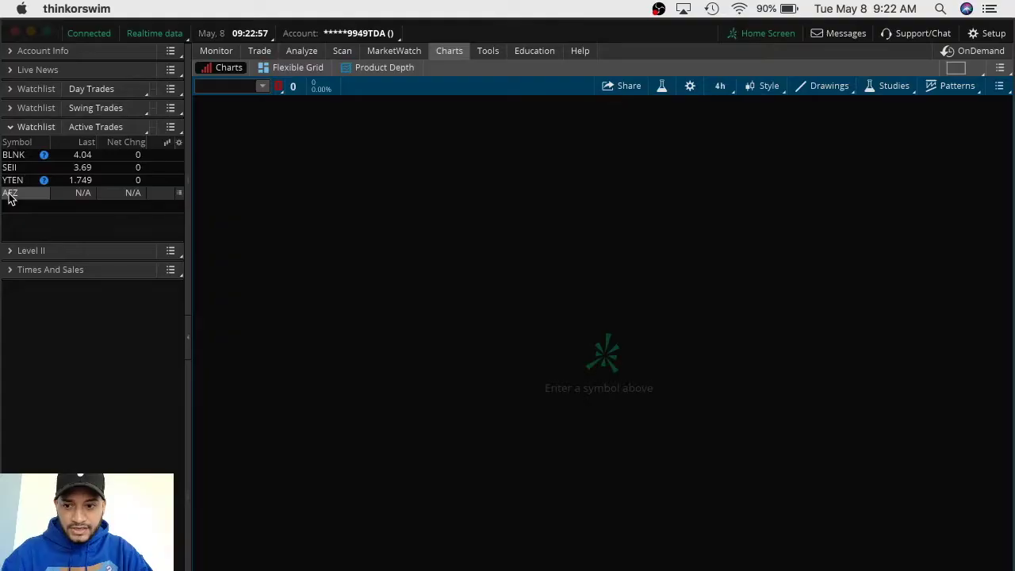
click(22, 194)
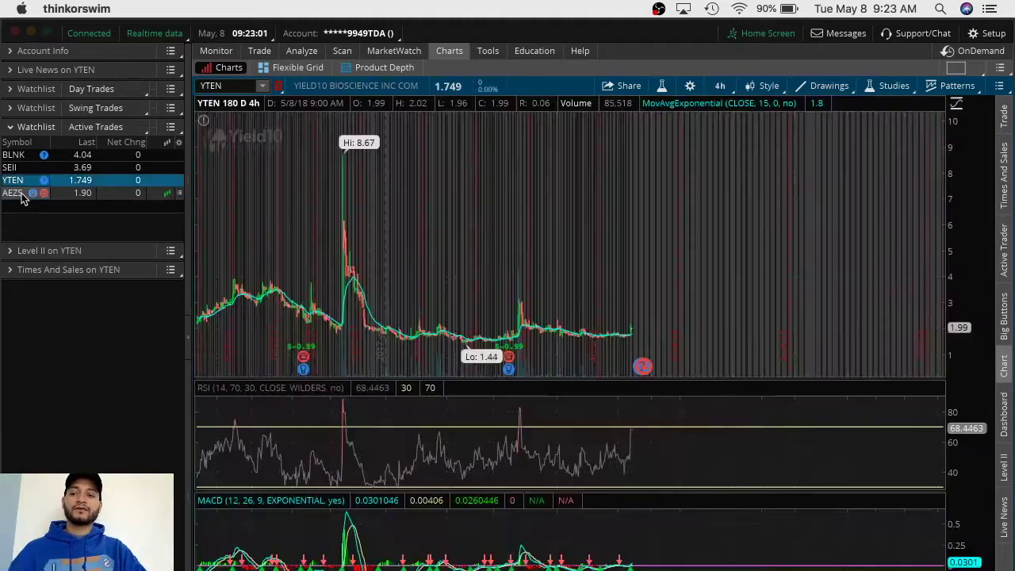
click(21, 195)
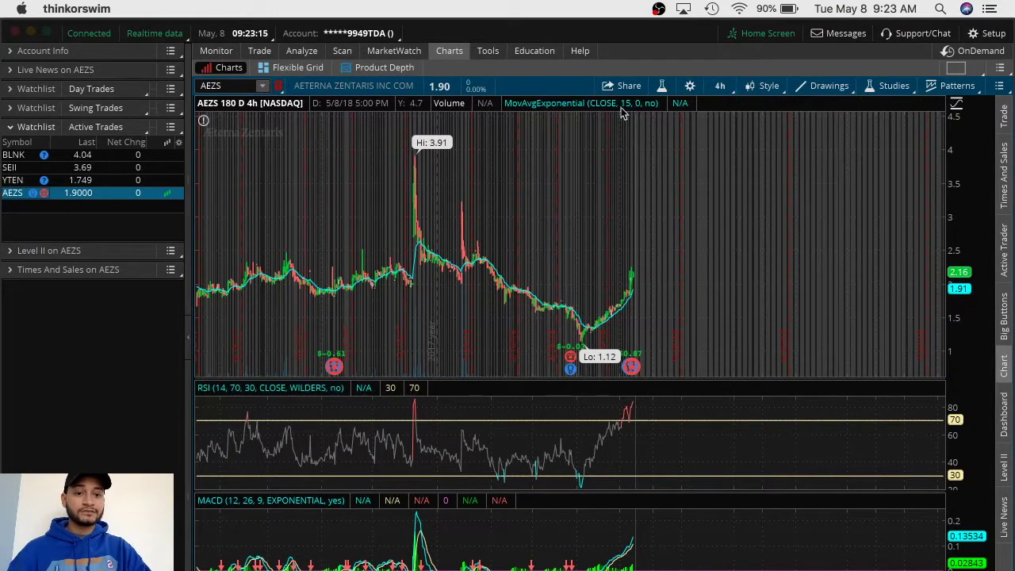
Read the 5/7/18 news story on Aeterna Zentaris' first quarter 2018 results, closing the story and collapsing the live news.
click(67, 71)
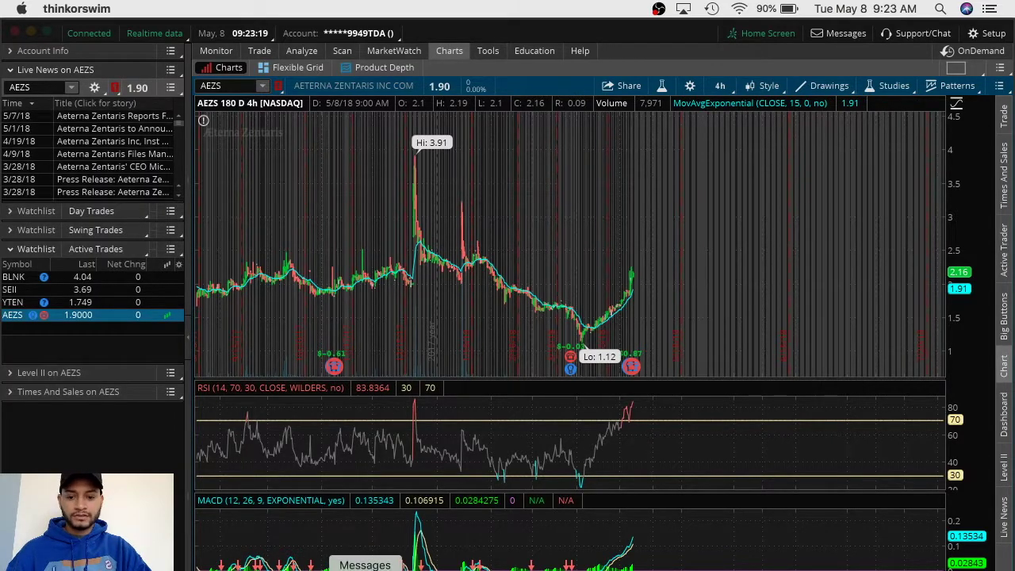
click(43, 116)
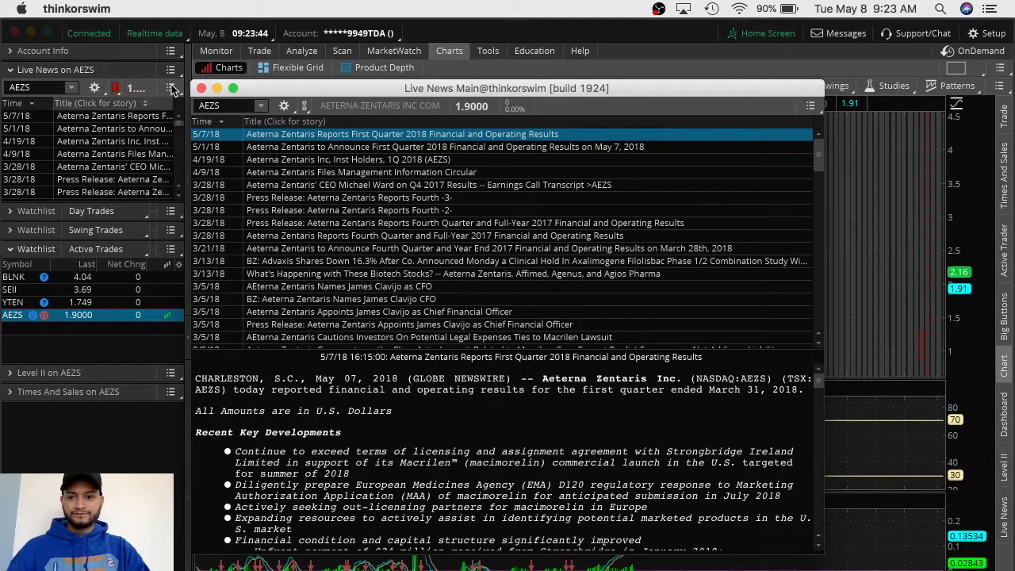
click(201, 88)
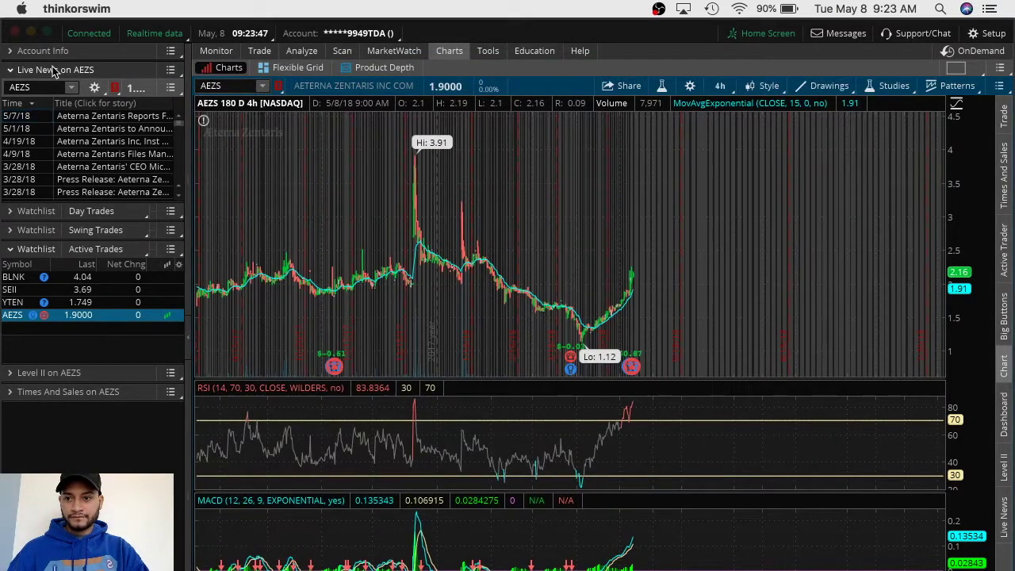
click(61, 71)
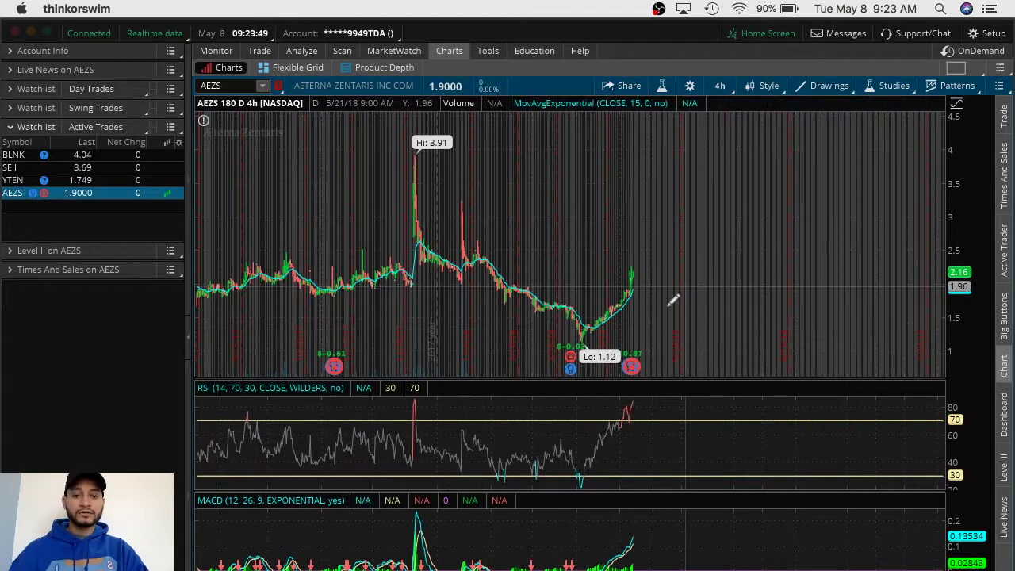
Draw a support line at about 1.2 and a resistance line at about 2.5 on the AEZS 4-hour chart.
drag(260, 317, 666, 325)
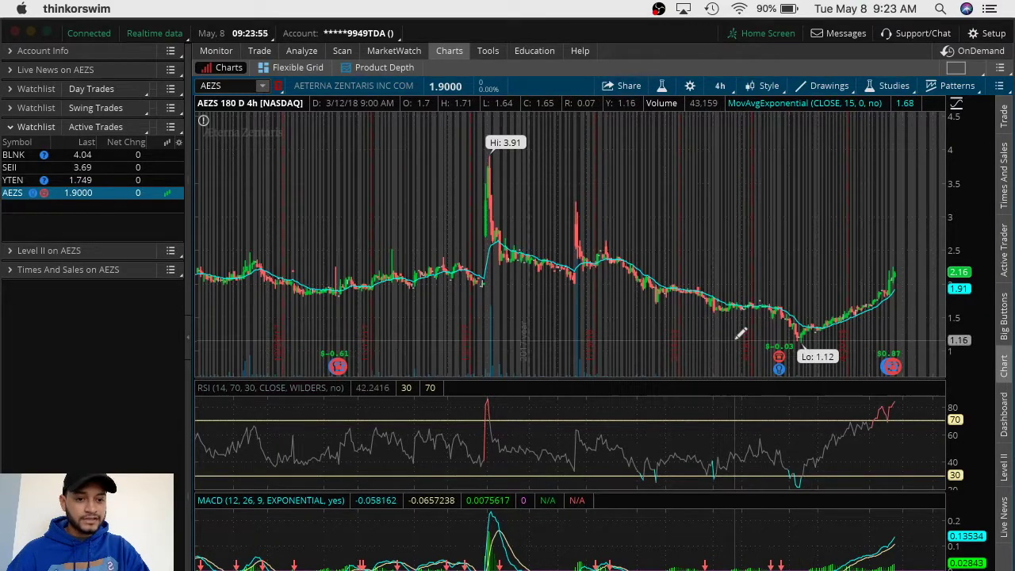
drag(738, 335, 902, 337)
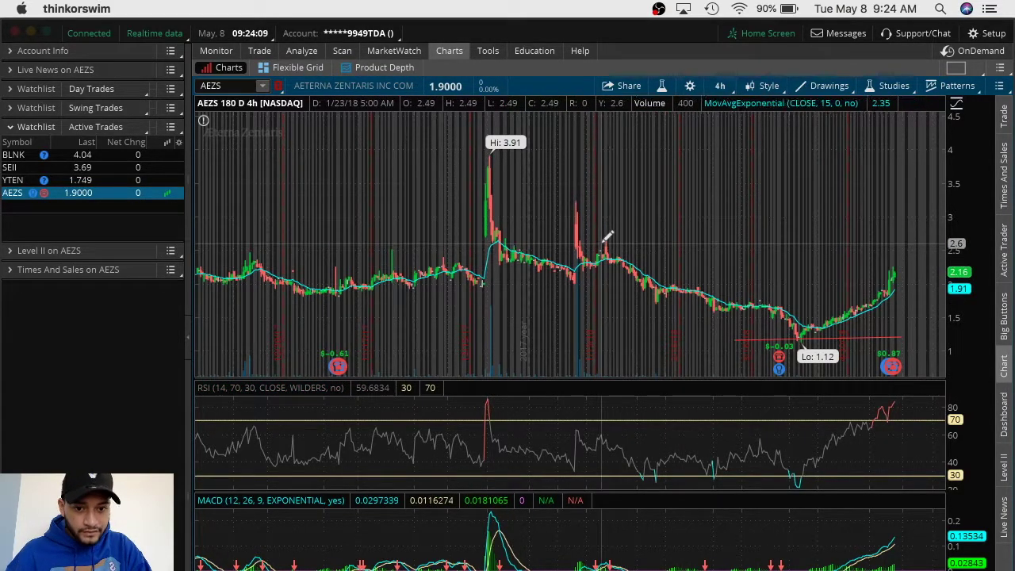
mouse_move(604, 235)
mouse_down()
mouse_move(678, 238)
mouse_move(620, 241)
mouse_up()
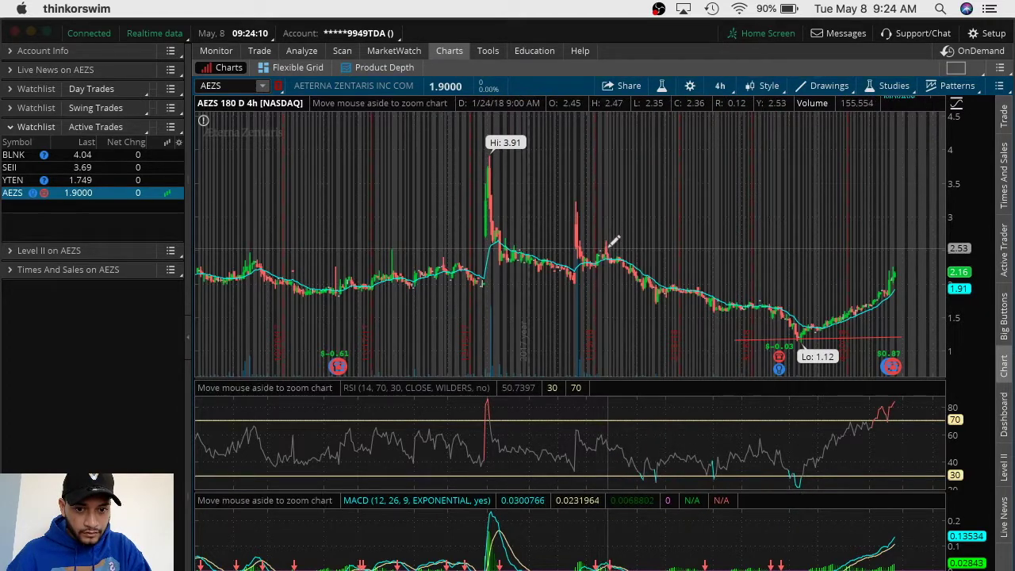
click(608, 246)
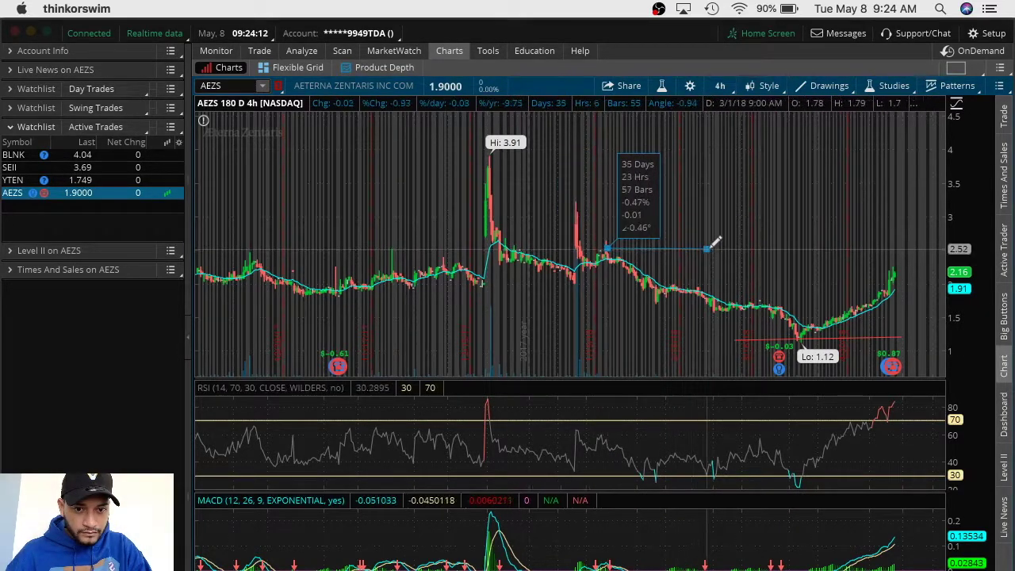
click(742, 245)
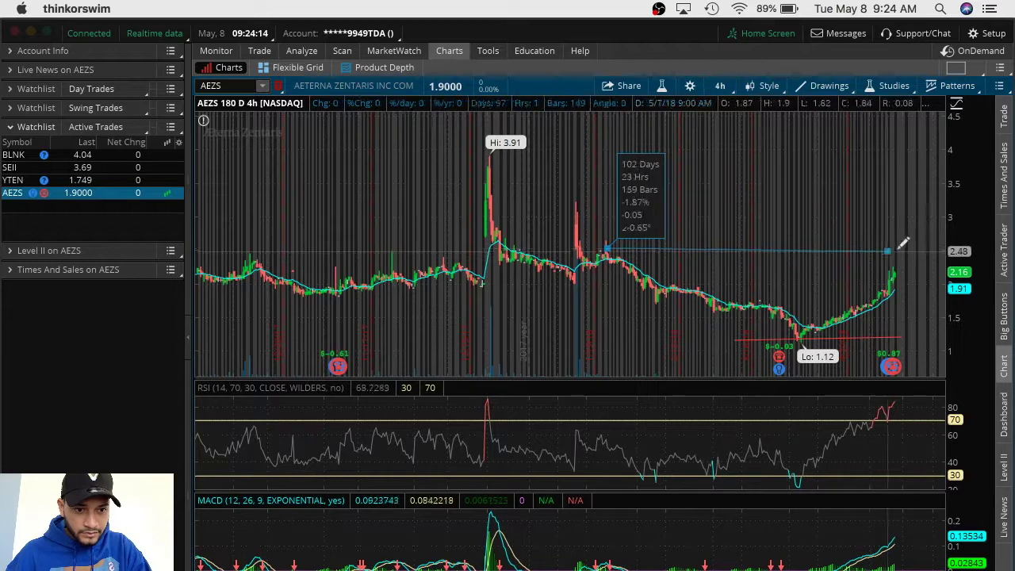
click(908, 248)
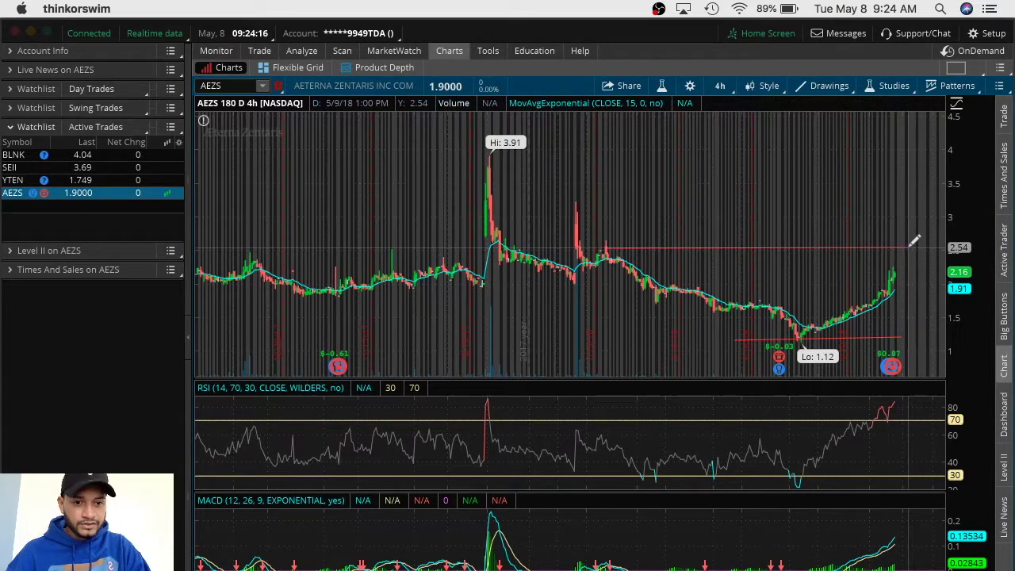
Draw three more resistance lines on the AEZS chart at about 3, 3.2 and 3.8.
click(578, 218)
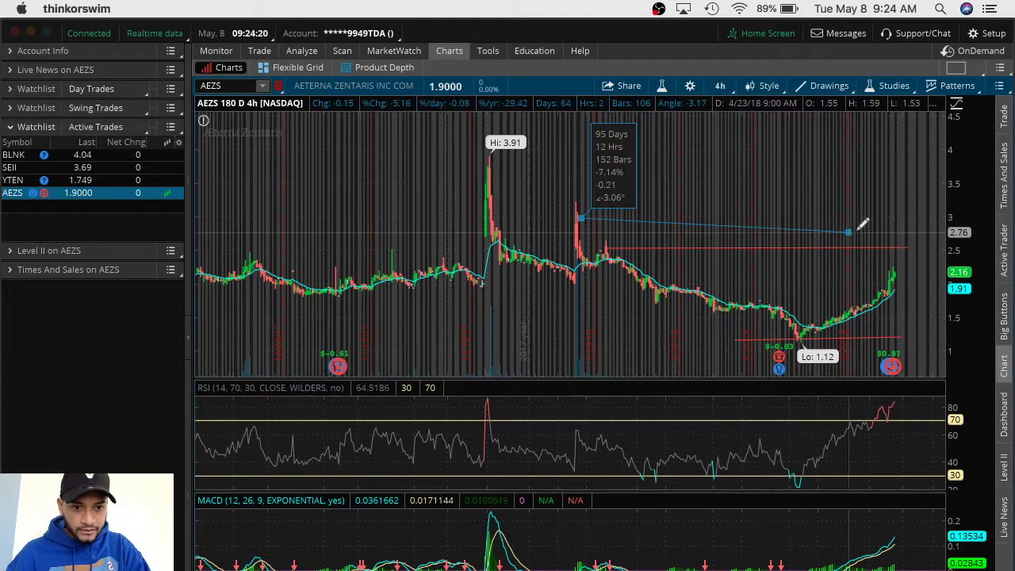
click(910, 216)
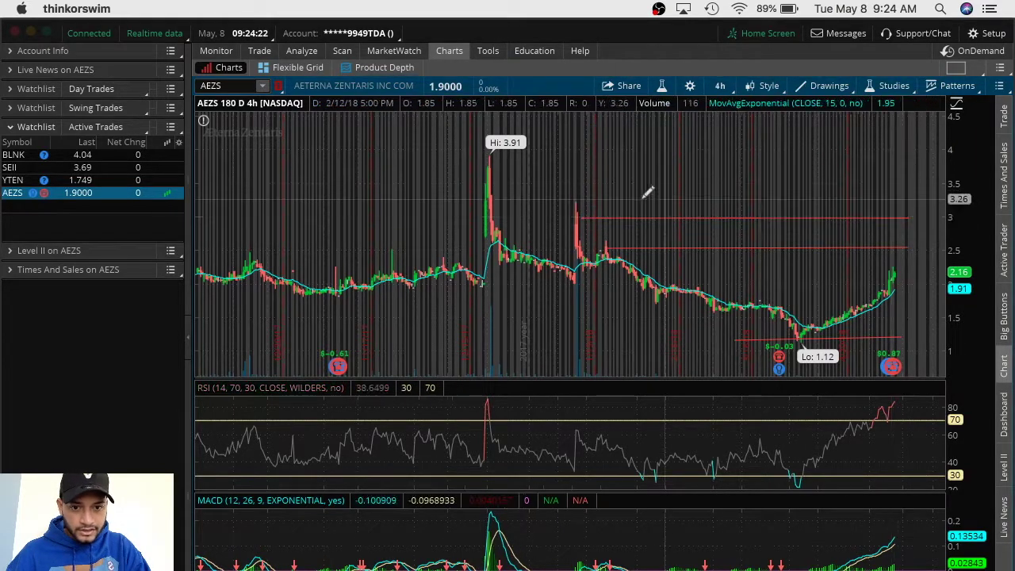
click(595, 204)
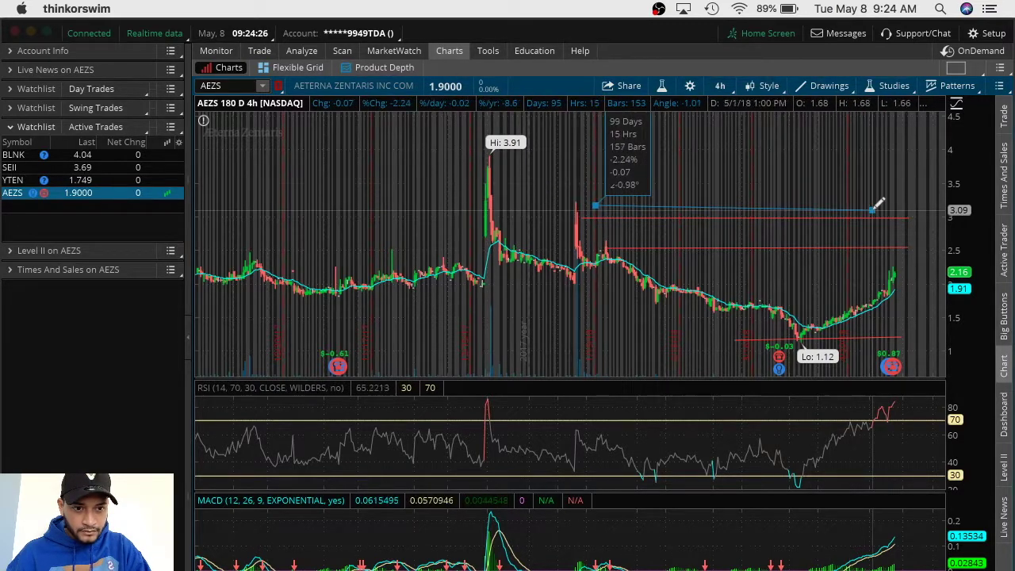
click(910, 204)
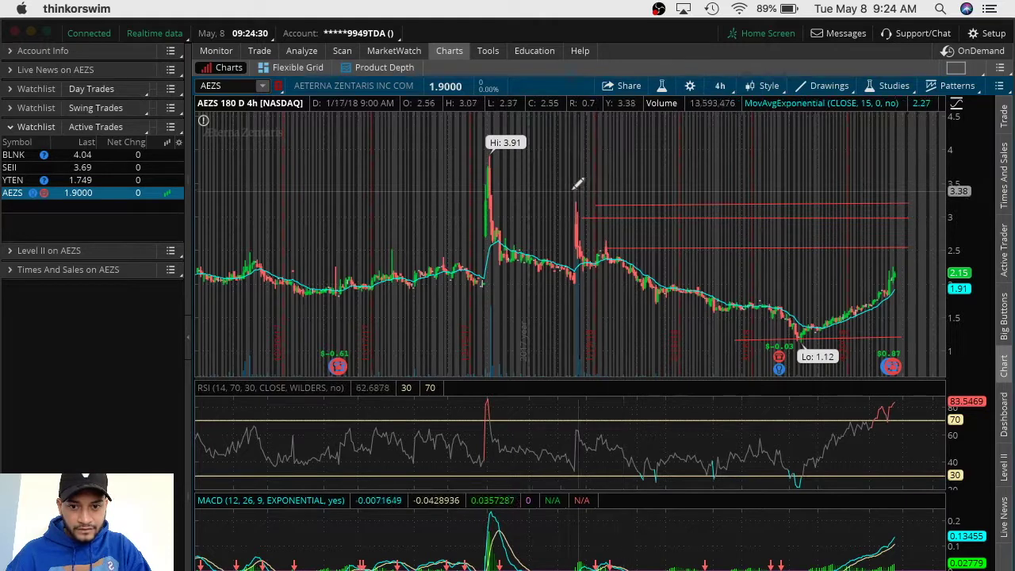
click(500, 157)
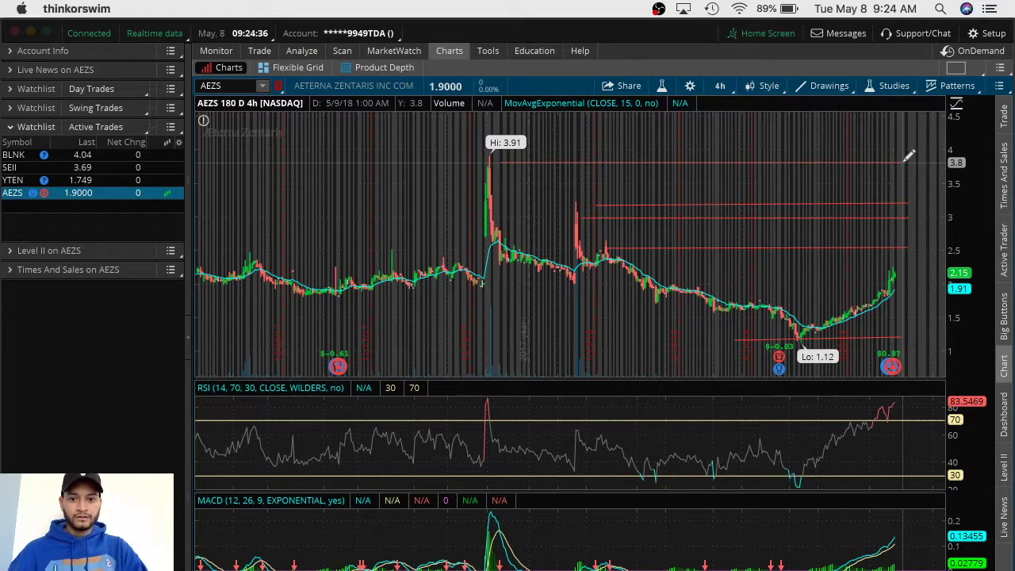
click(905, 161)
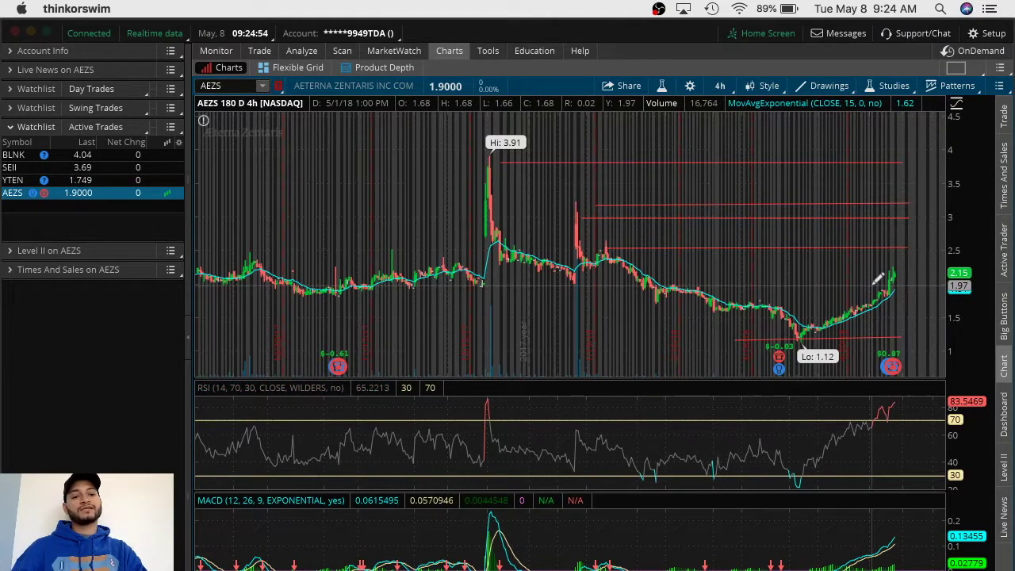
Examine the latest AEZS 4-hour candles up close and compare them with the resistance line at about 2.5.
drag(869, 277, 945, 273)
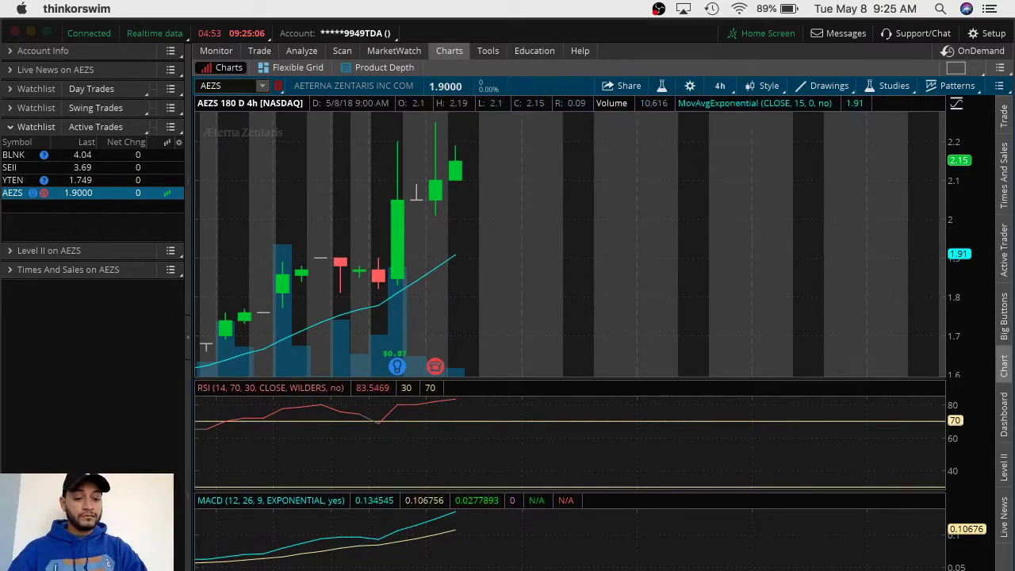
scroll(730, 476, down, 10)
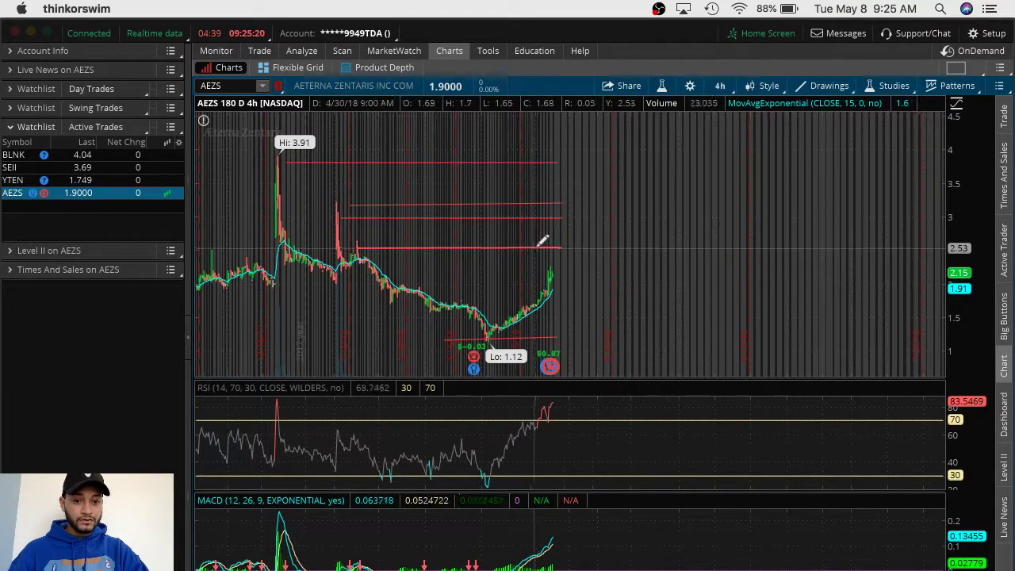
click(554, 248)
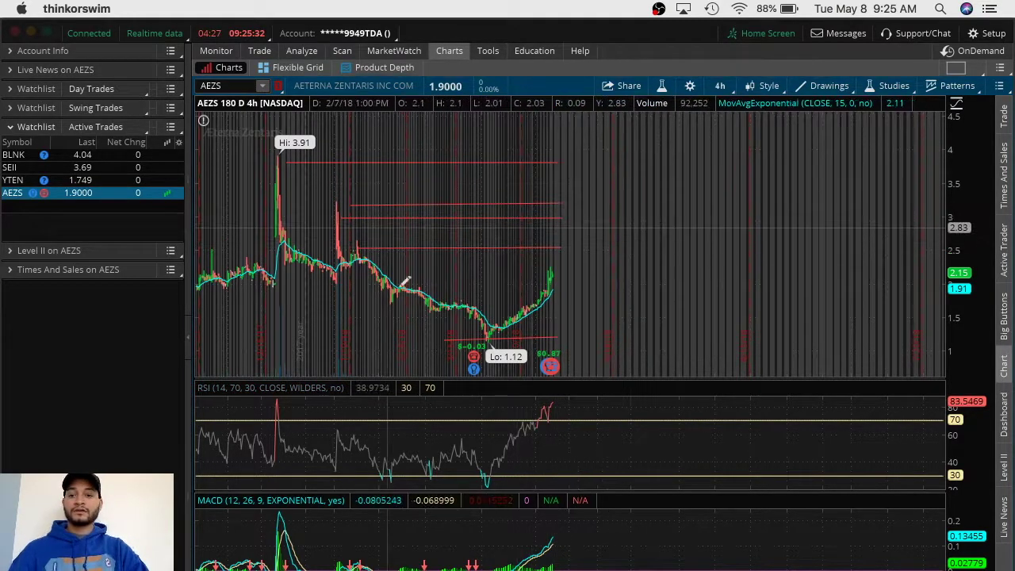
Set the AEZS chart to the 1 D : 5m time frame, comparing it with the 1 D : 1m view.
click(719, 86)
click(700, 168)
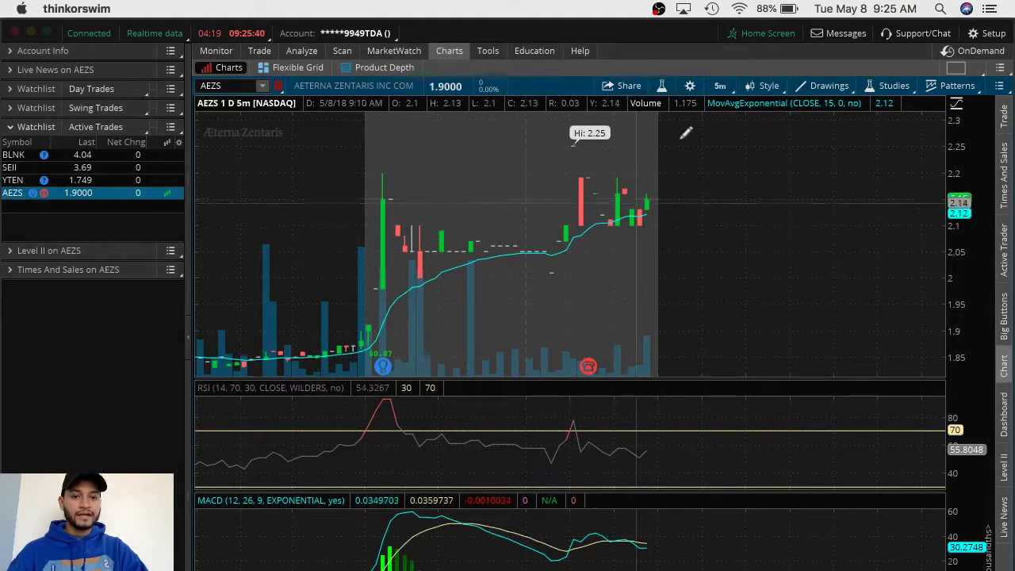
click(722, 88)
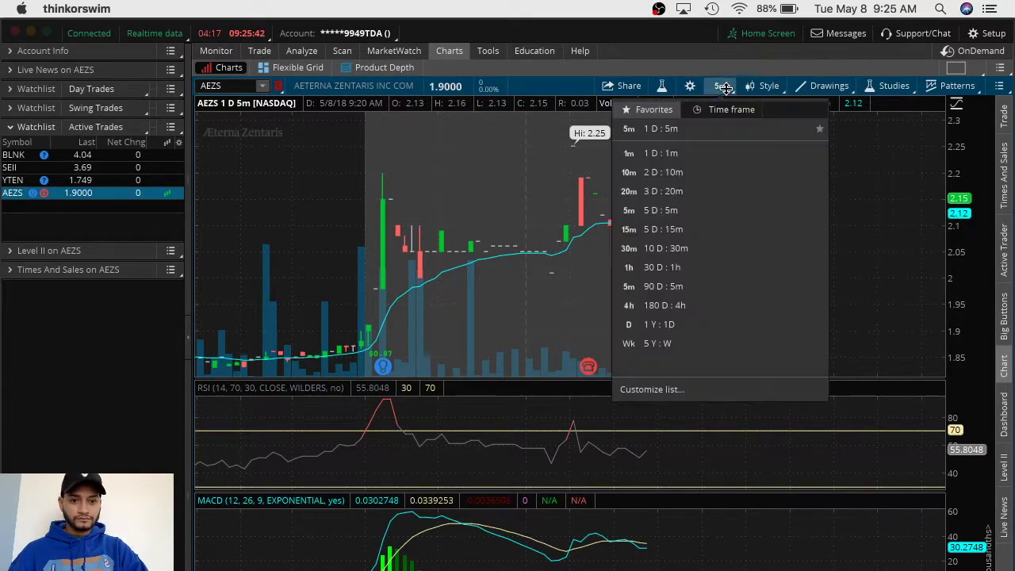
click(712, 157)
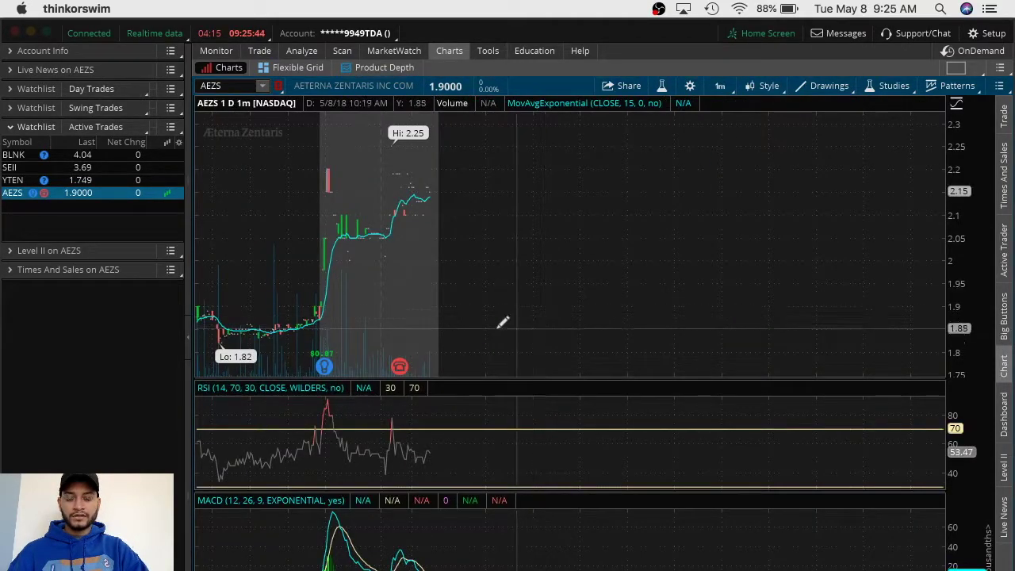
click(720, 86)
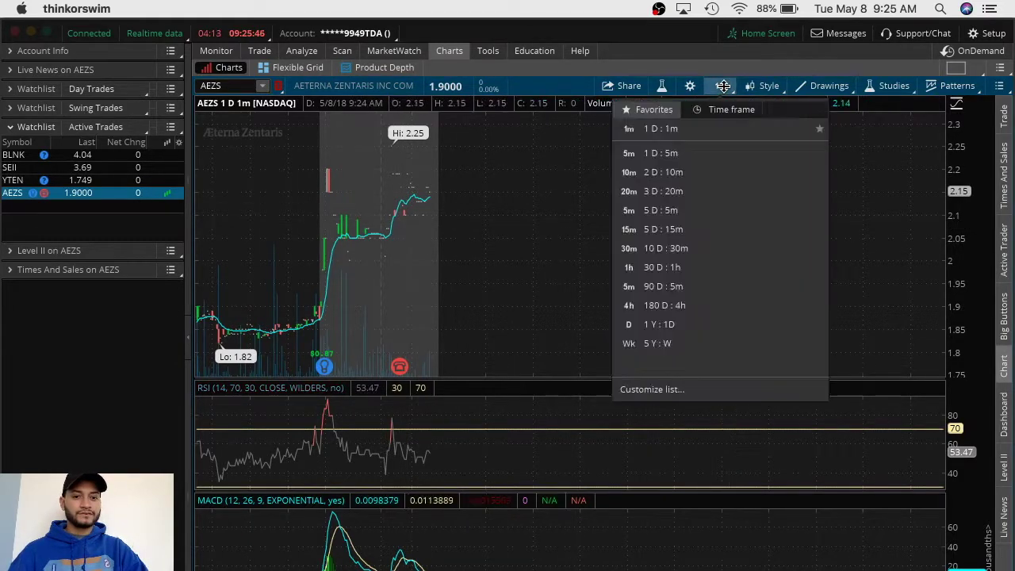
click(700, 154)
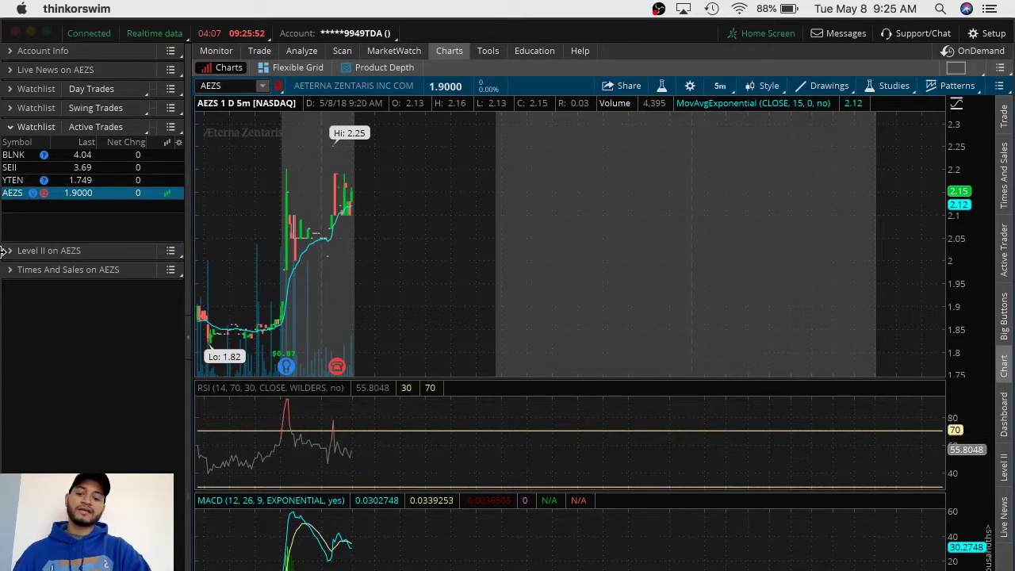
Switch to the Trade Ideas scanner to check the biggest premarket gainers and go back to thinkorswim.
key(super+Tab)
key(super+Tab)
key(super+Tab)
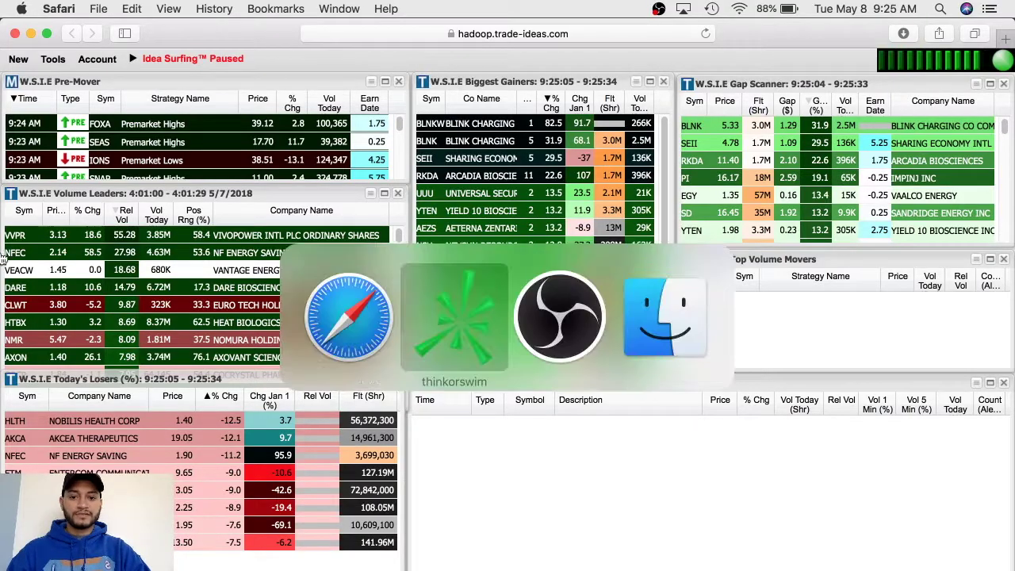